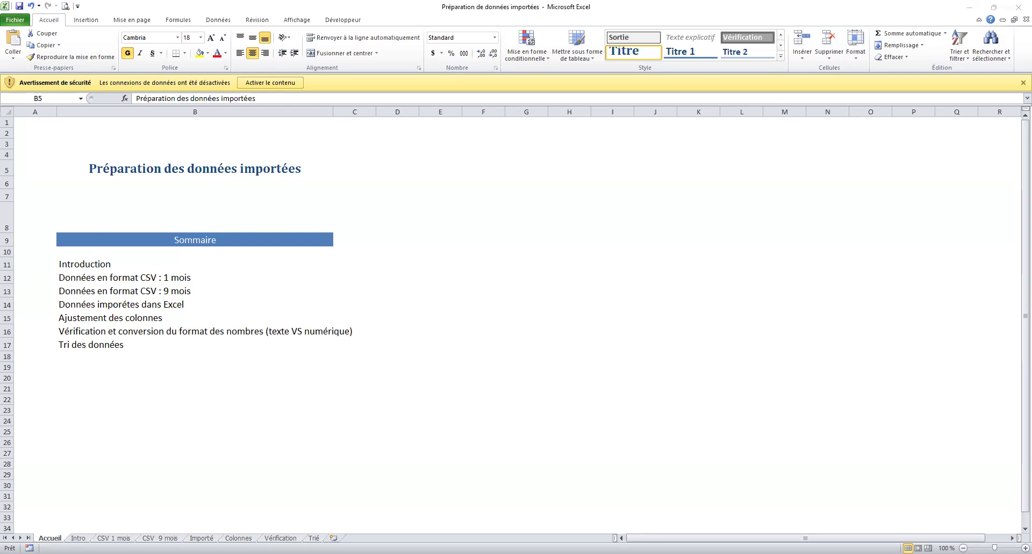
Switch to the Intro sheet explaining CSV bank-data imports.
{"action": "left_click", "coordinate": [78, 538]}
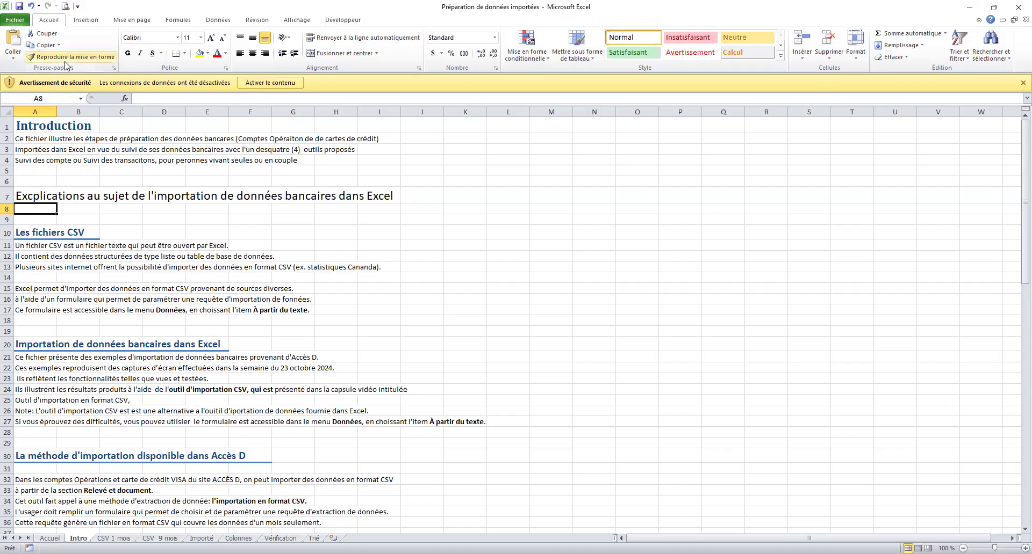
Read through the Intro sheet, then go to the CSV 1 mois sheet.
{"action": "left_click", "coordinate": [34, 318]}
{"action": "scroll", "coordinate": [34, 318], "scroll_direction": "down", "scroll_amount": 8}
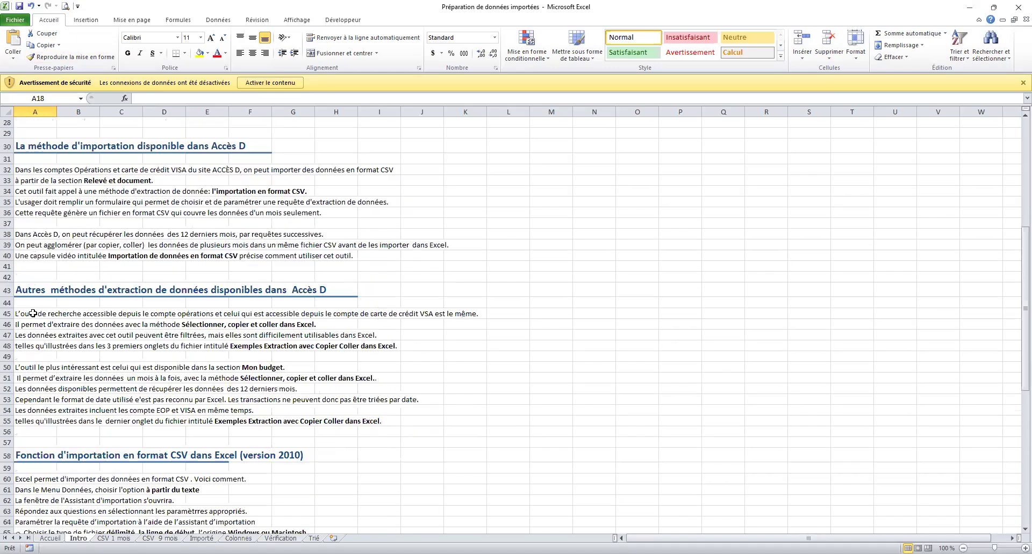
{"action": "scroll", "coordinate": [32, 314], "scroll_direction": "up", "scroll_amount": 8}
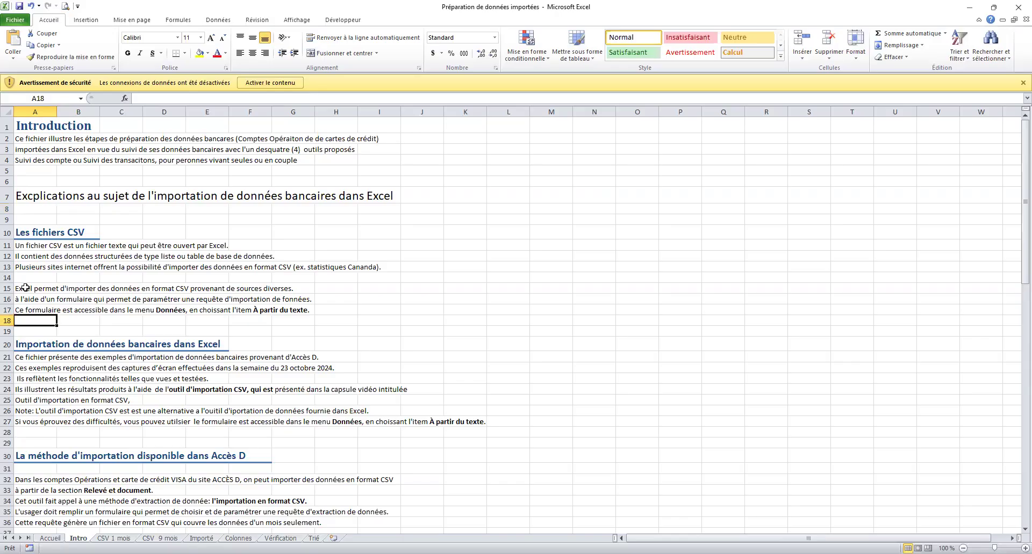
{"action": "left_click", "coordinate": [28, 180]}
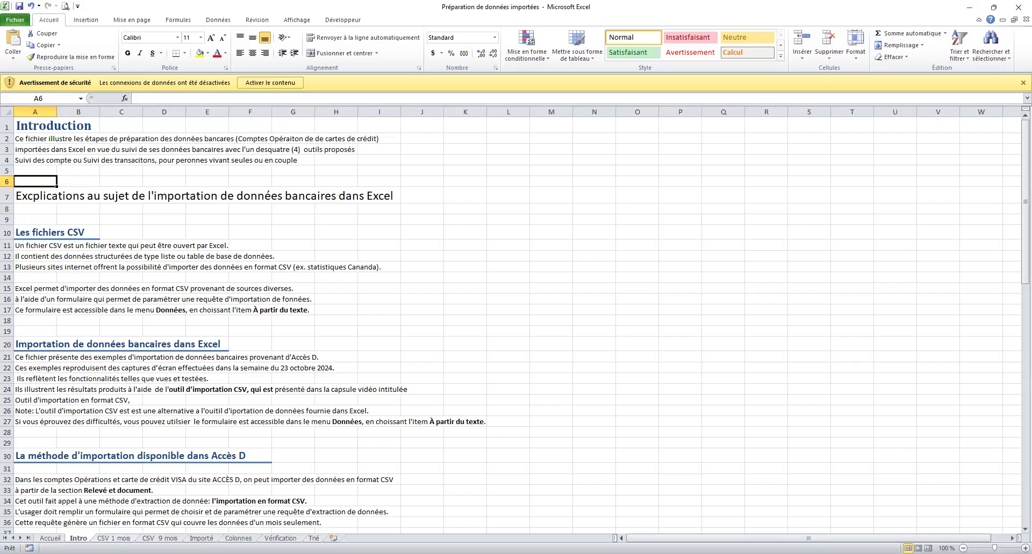
{"action": "left_click", "coordinate": [113, 539]}
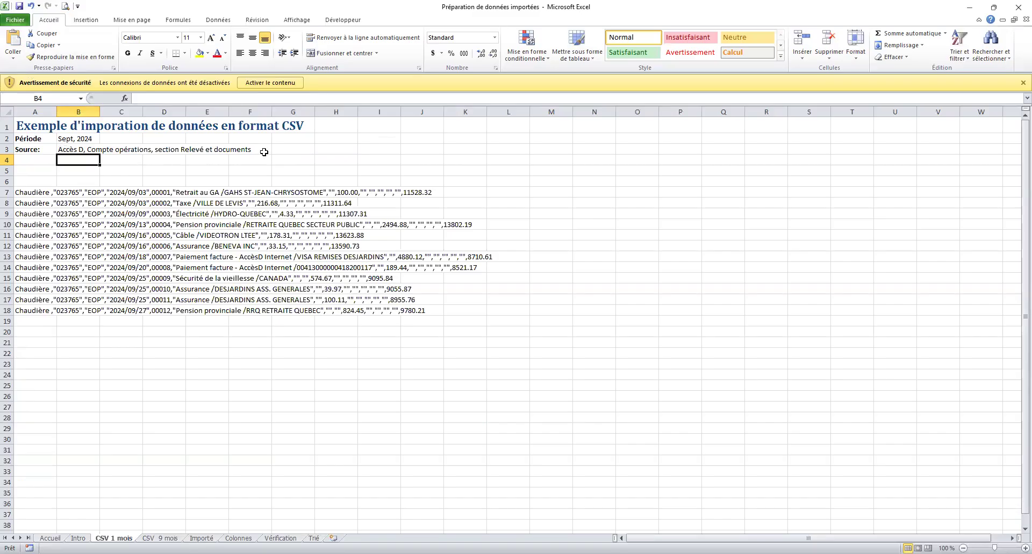
Inspect the source, period and A7's raw CSV line, then AutoFit column A to the longest line.
{"action": "left_click", "coordinate": [34, 151]}
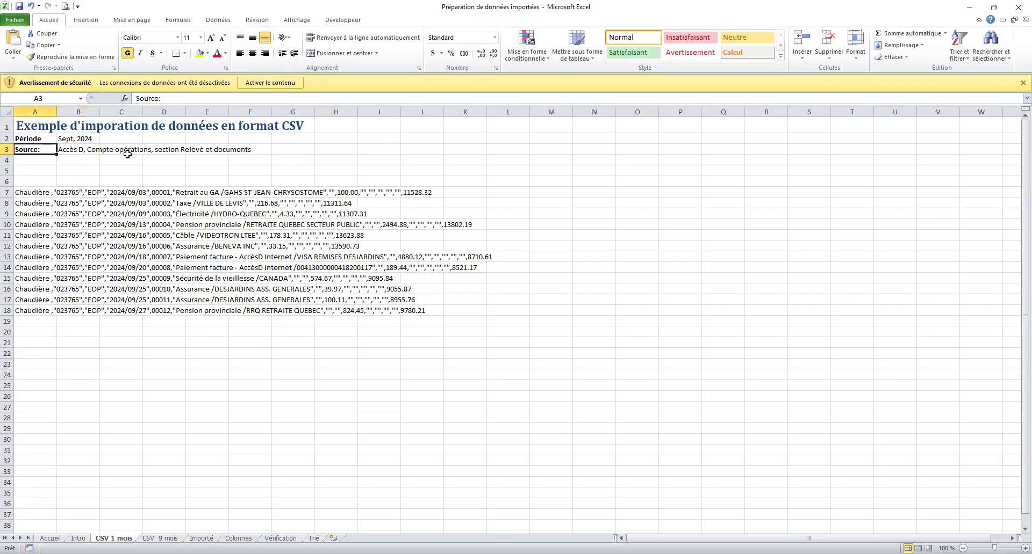
{"action": "left_click", "coordinate": [82, 138]}
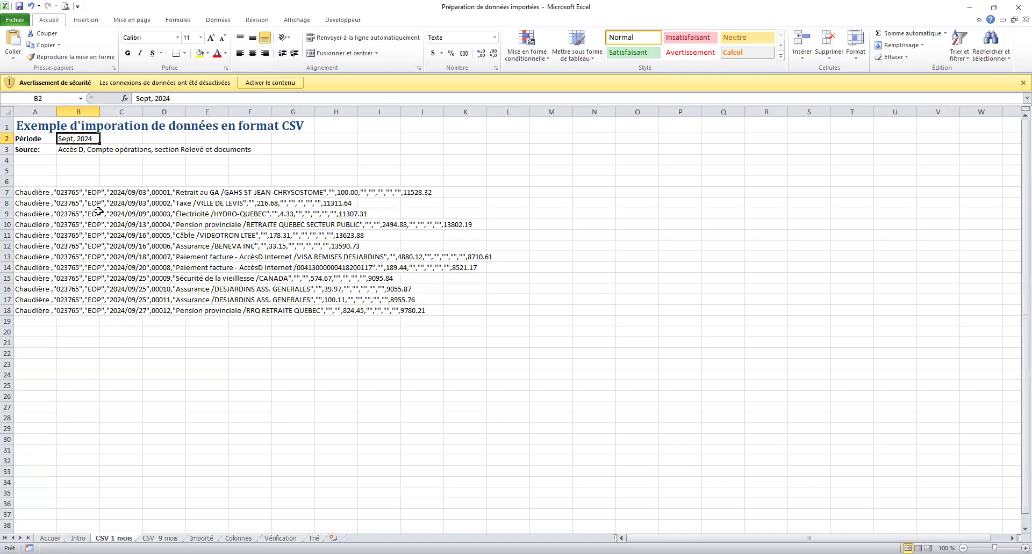
{"action": "left_click_drag", "start_coordinate": [22, 191], "coordinate": [438, 192]}
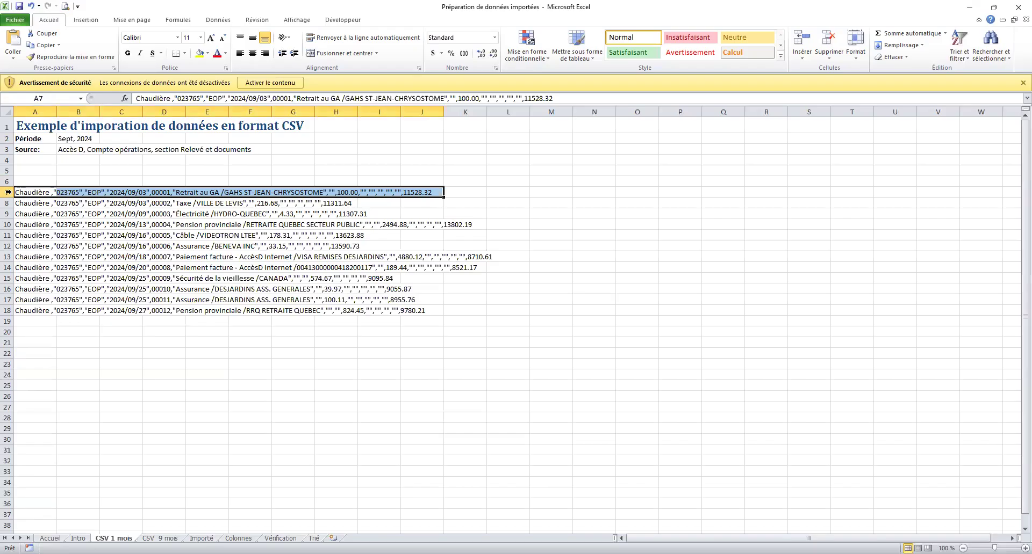
{"action": "left_click", "coordinate": [8, 191]}
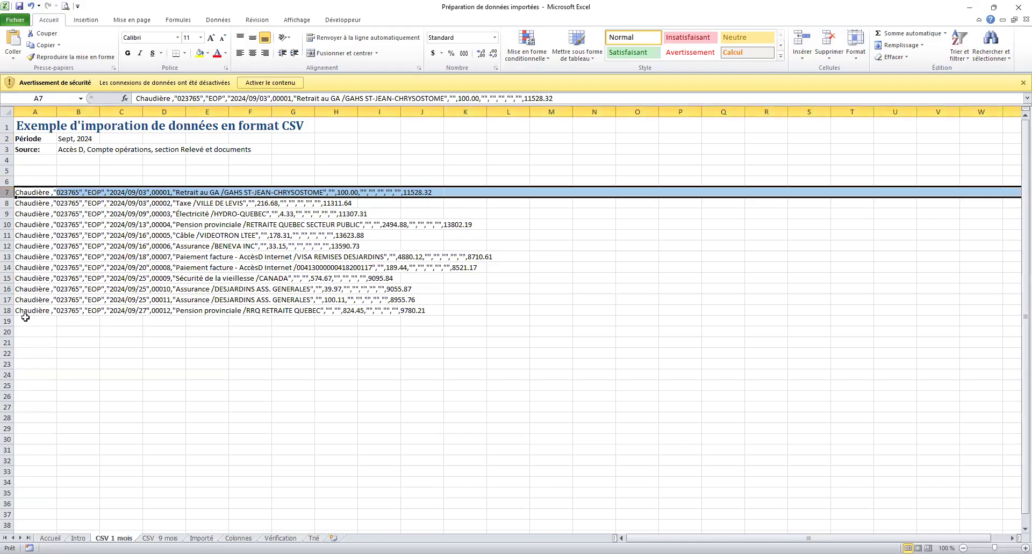
{"action": "left_click", "coordinate": [41, 192]}
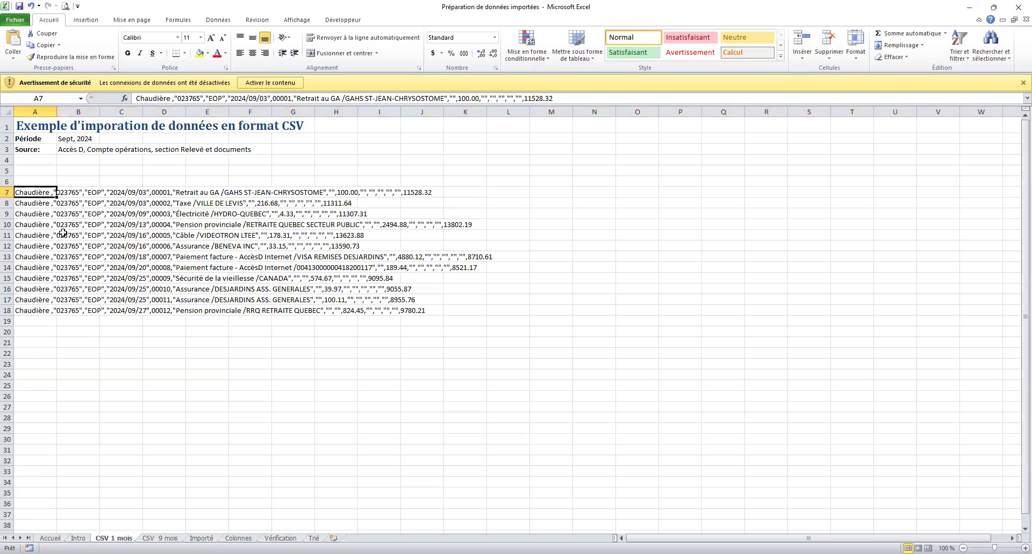
{"action": "left_click", "coordinate": [135, 96]}
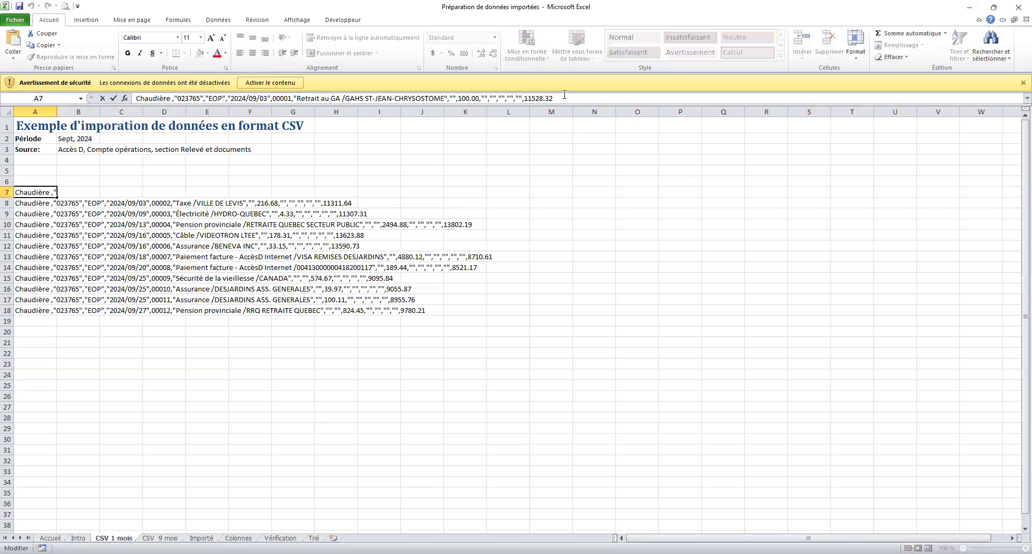
{"action": "left_click", "coordinate": [78, 202]}
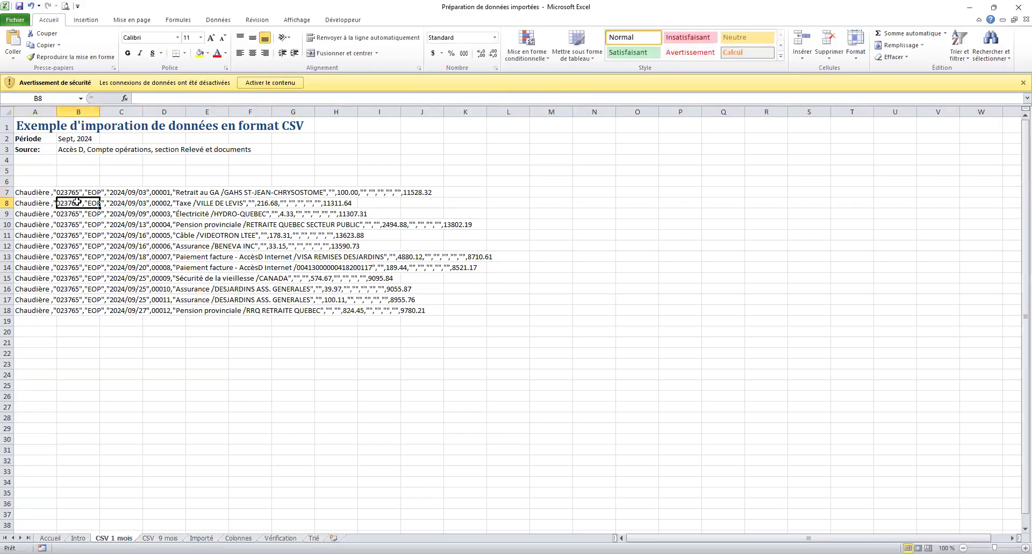
{"action": "left_click", "coordinate": [128, 203]}
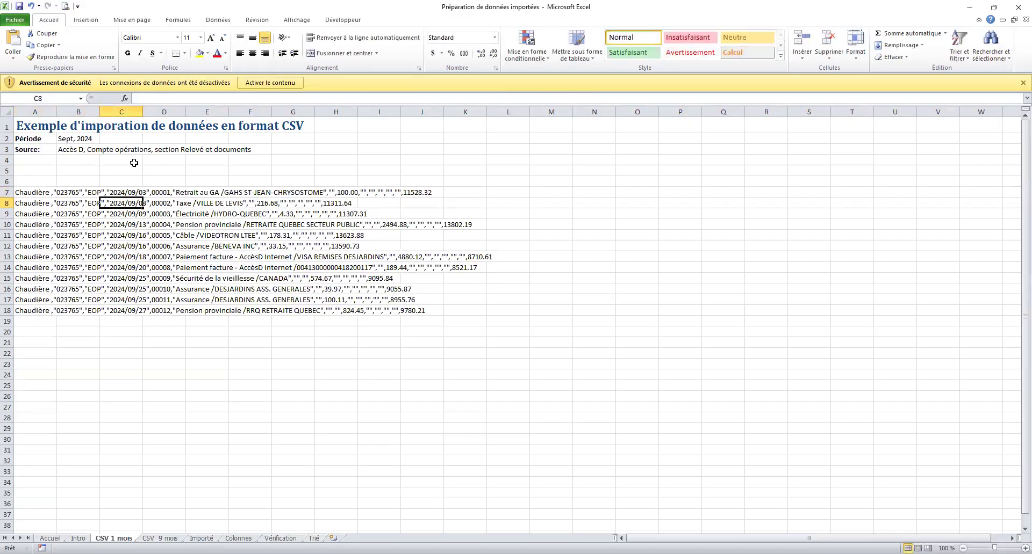
{"action": "double_click", "coordinate": [55, 112]}
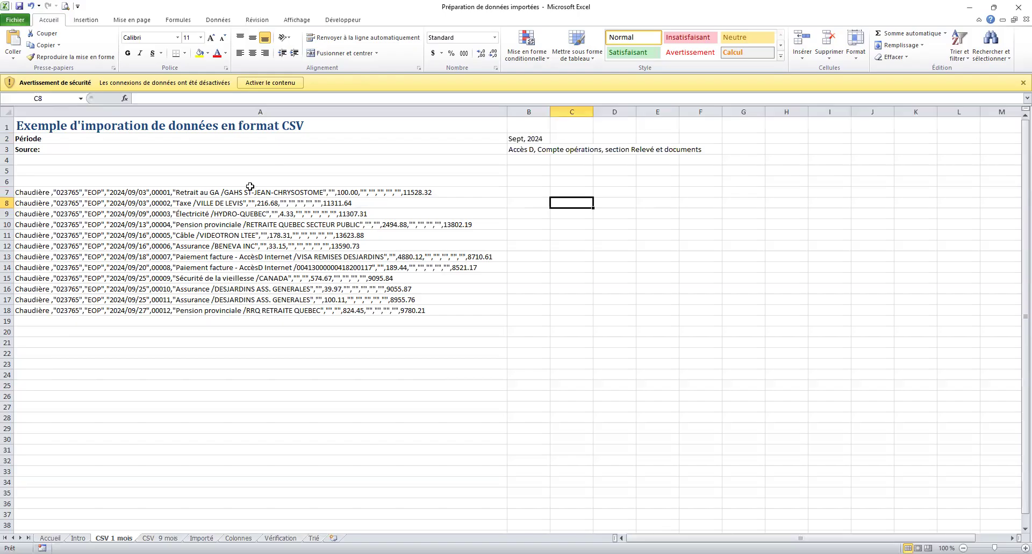
Narrow column A to width 16, recheck A7's CSV text, then go to CSV 9 mois.
{"action": "left_click_drag", "start_coordinate": [506, 110], "coordinate": [50, 105]}
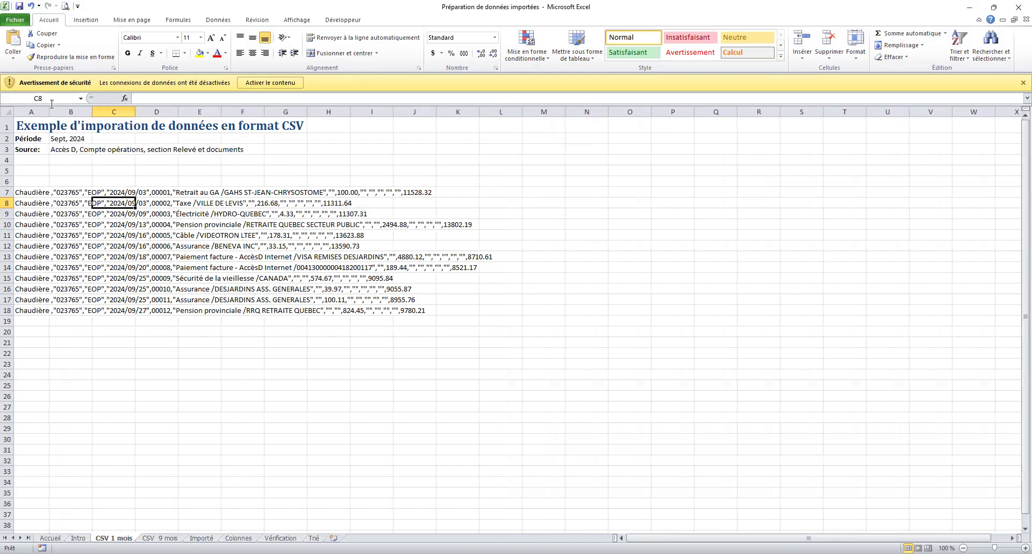
{"action": "left_click", "coordinate": [26, 192]}
{"action": "left_click", "coordinate": [200, 98]}
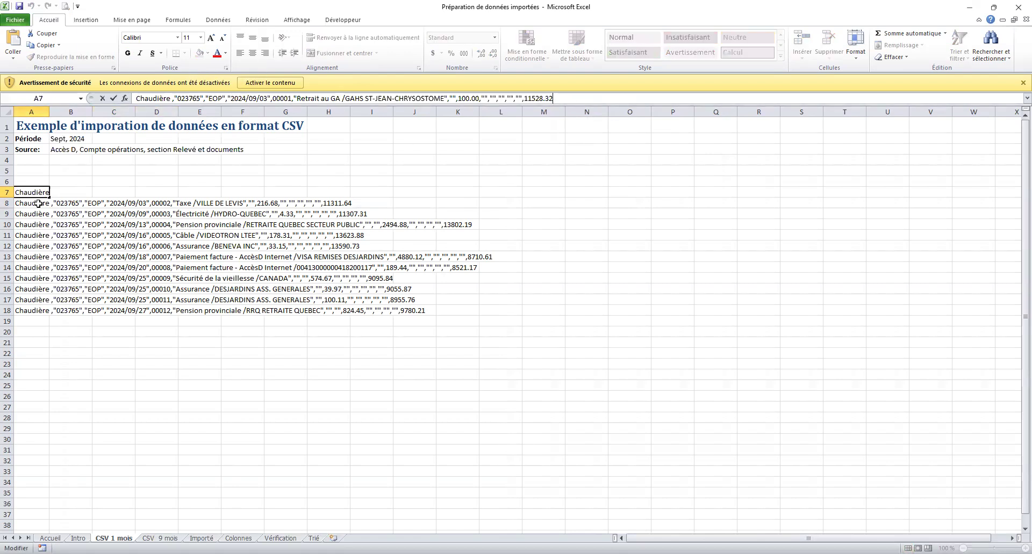
{"action": "left_click", "coordinate": [287, 203]}
{"action": "left_click", "coordinate": [232, 152]}
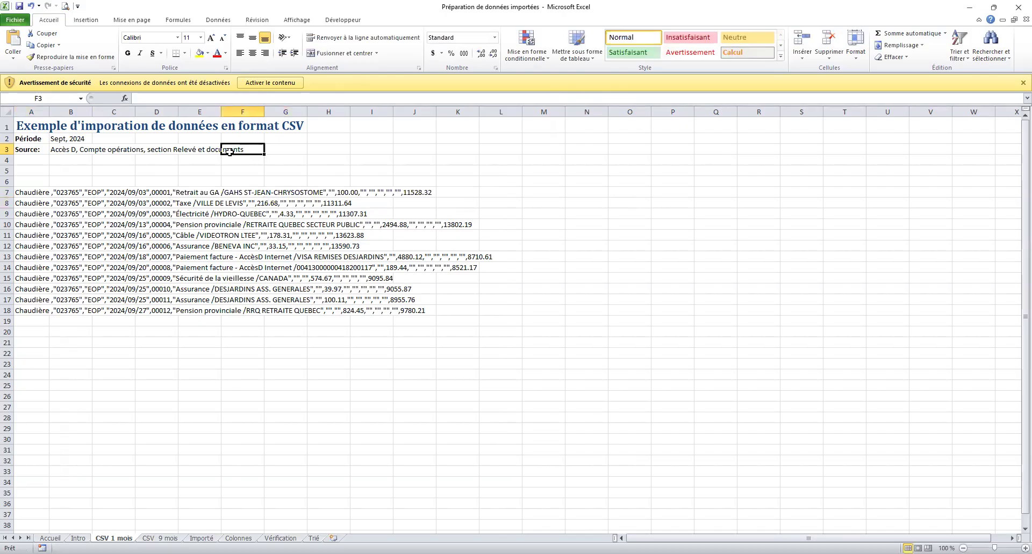
{"action": "left_click", "coordinate": [288, 204]}
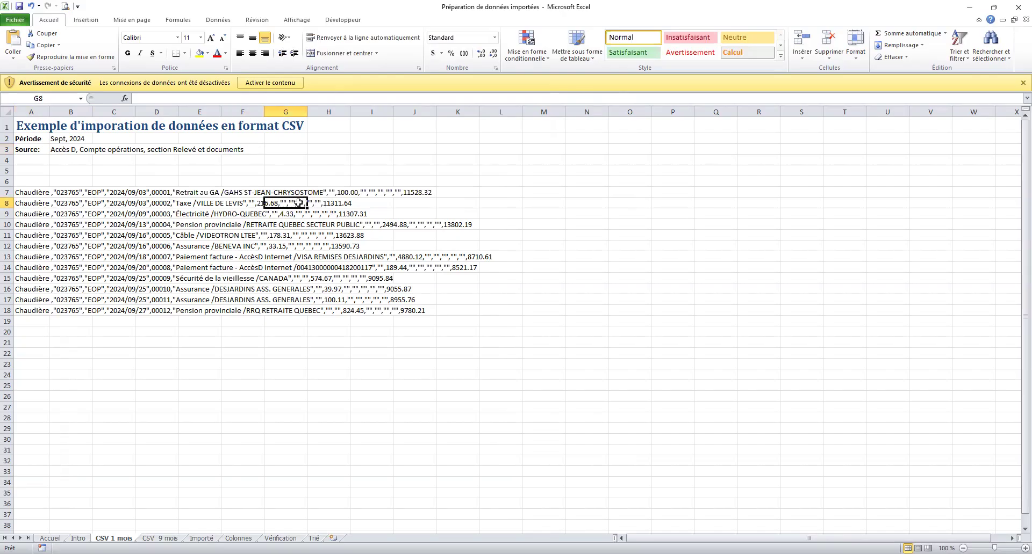
{"action": "left_click_drag", "start_coordinate": [32, 170], "coordinate": [32, 160]}
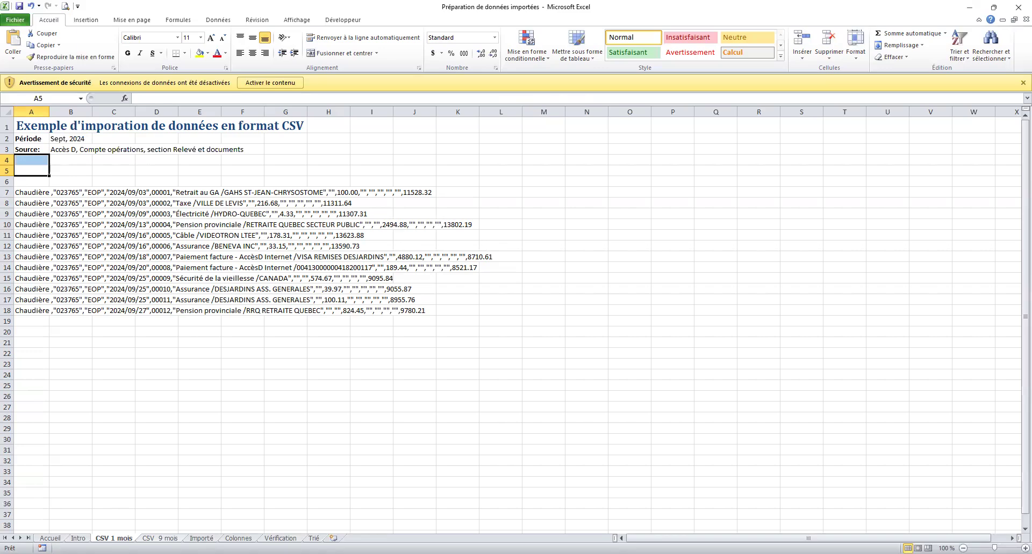
{"action": "key", "text": "ctrl+Page_Down"}
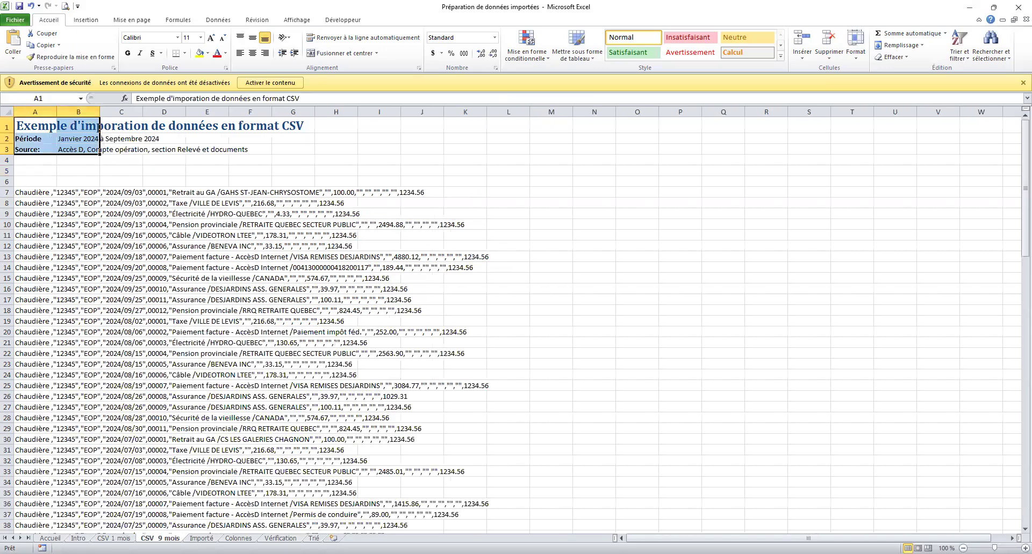
Browse the nine-month CSV lines, checking cells C7, C25, C37 and A4.
{"action": "scroll", "coordinate": [150, 197], "scroll_direction": "down", "scroll_amount": 20}
{"action": "scroll", "coordinate": [150, 196], "scroll_direction": "up", "scroll_amount": 20}
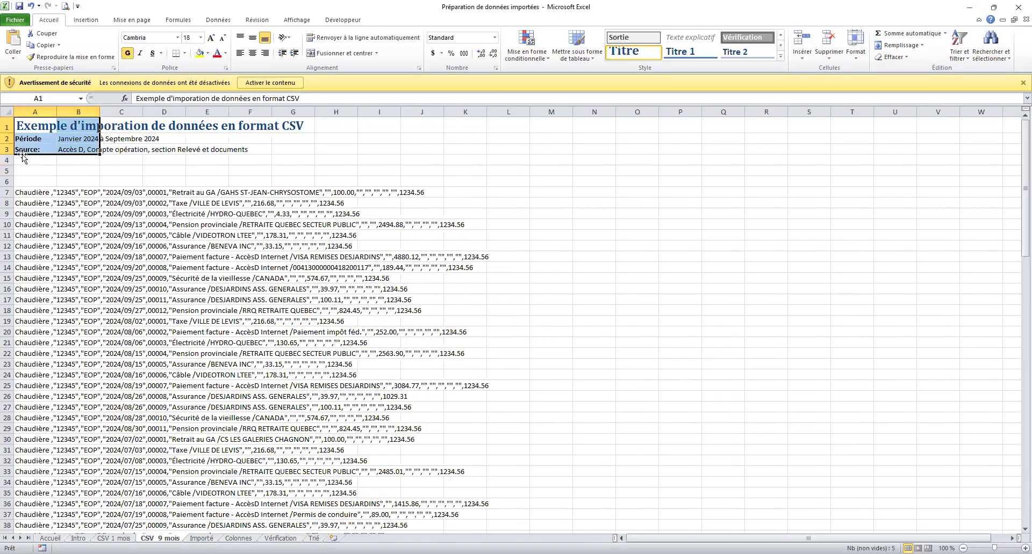
{"action": "left_click", "coordinate": [119, 192]}
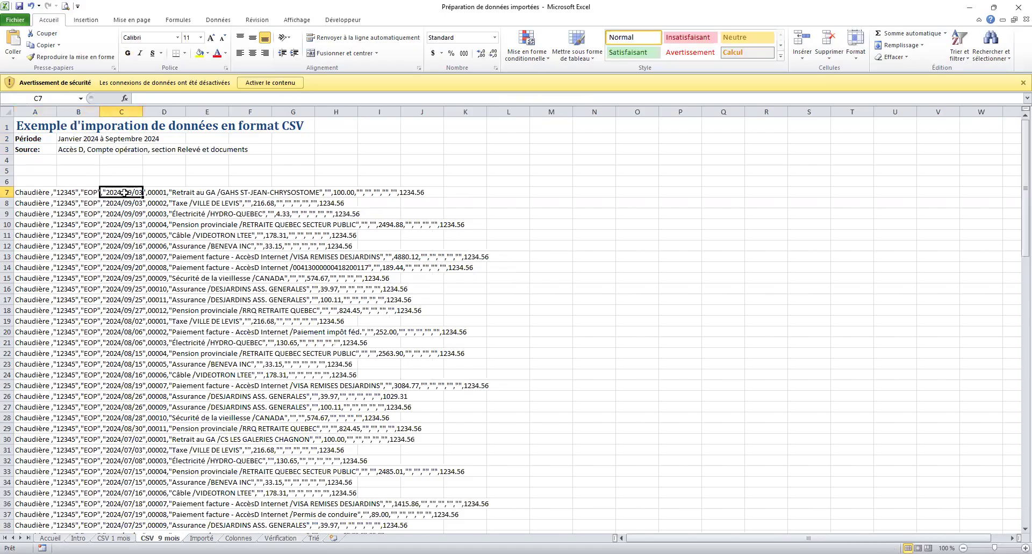
{"action": "left_click", "coordinate": [118, 386]}
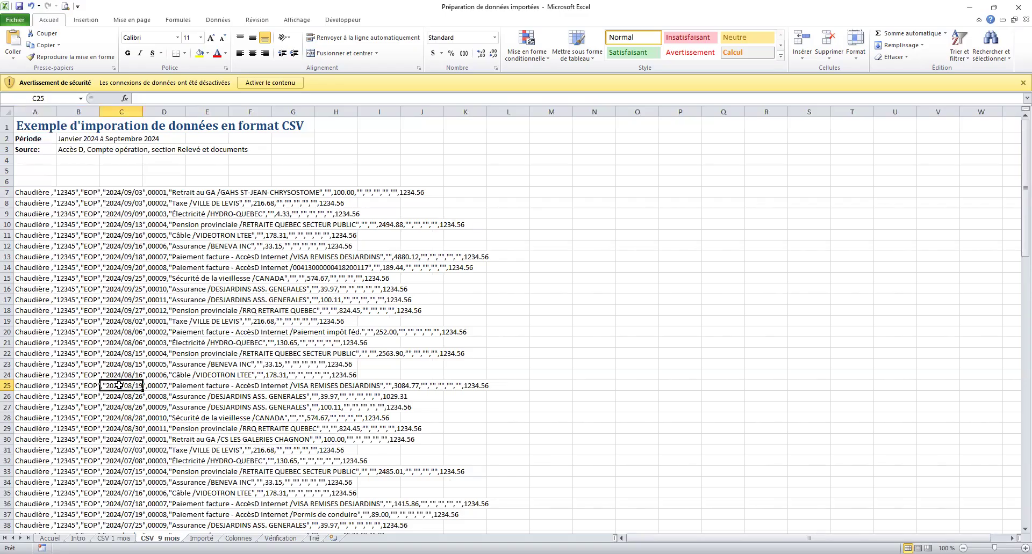
{"action": "left_click", "coordinate": [110, 515]}
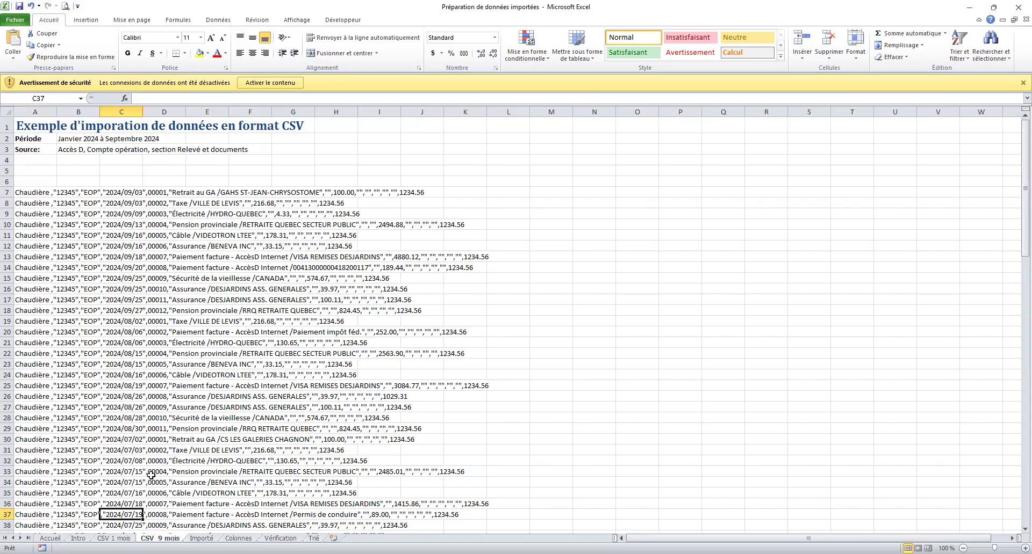
{"action": "scroll", "coordinate": [151, 475], "scroll_direction": "down", "scroll_amount": 2}
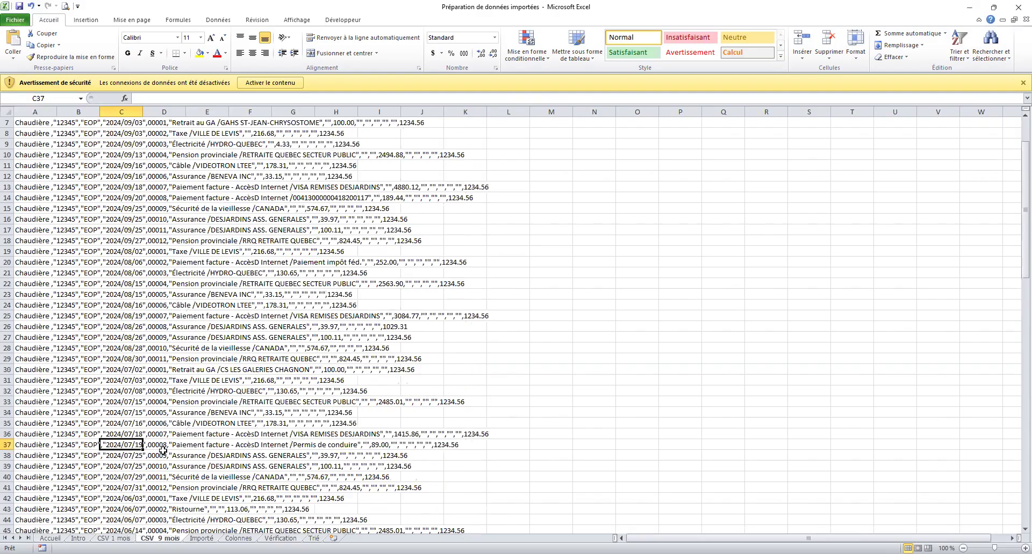
{"action": "scroll", "coordinate": [161, 450], "scroll_direction": "up", "scroll_amount": 2}
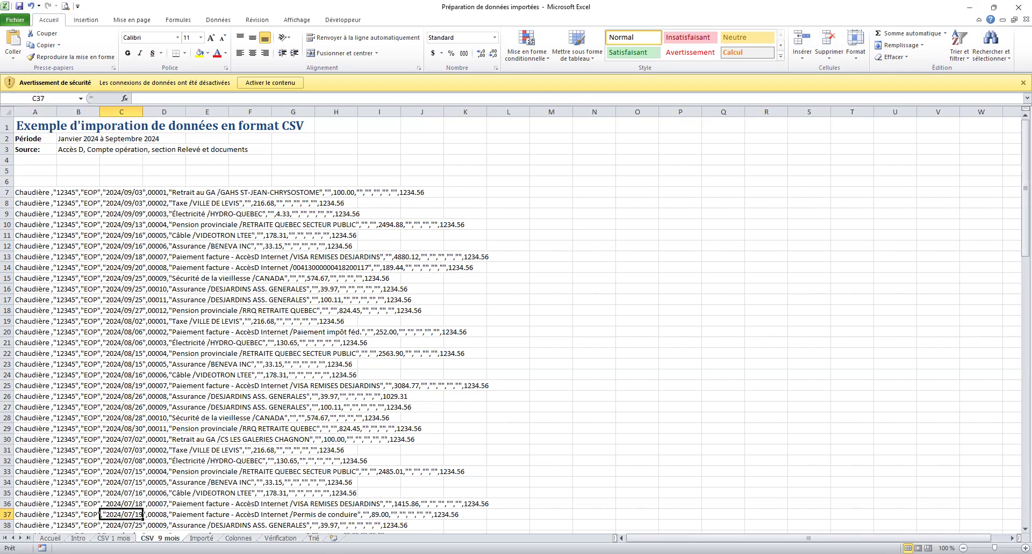
{"action": "left_click", "coordinate": [27, 161]}
{"action": "key", "text": "ctrl+g"}
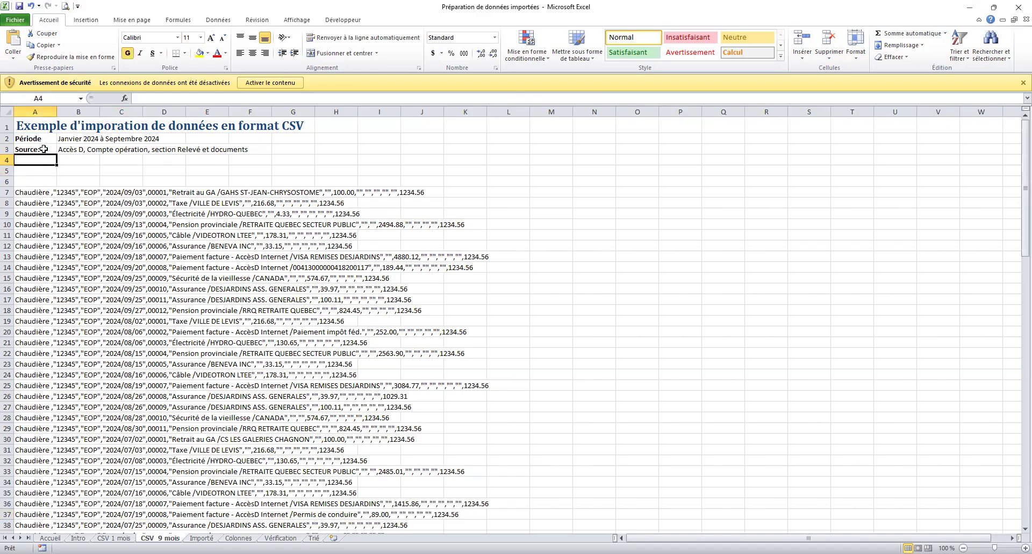
Inspect the source in B3 and the first CSV line across row 7, then go to Importé.
{"action": "left_click", "coordinate": [74, 149]}
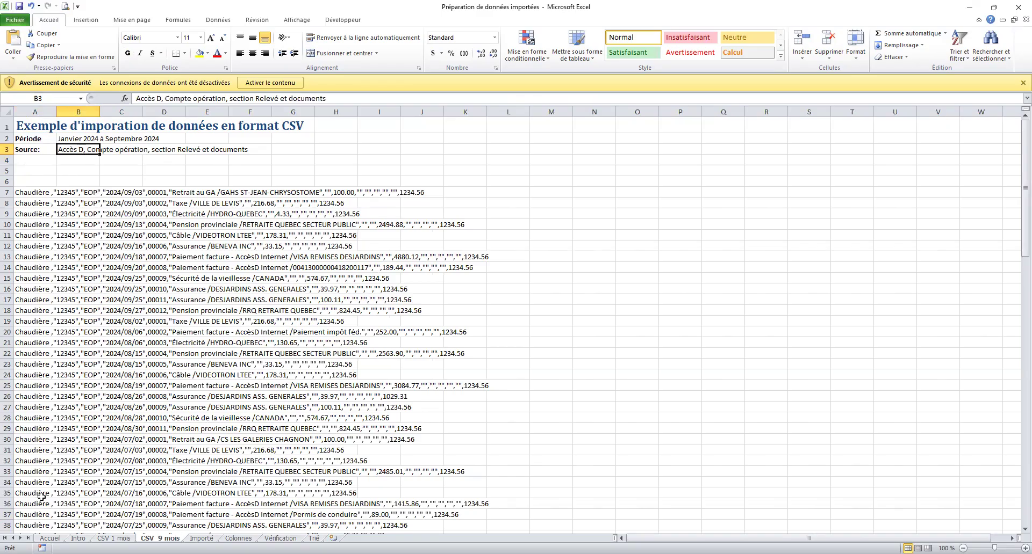
{"action": "left_click", "coordinate": [91, 173]}
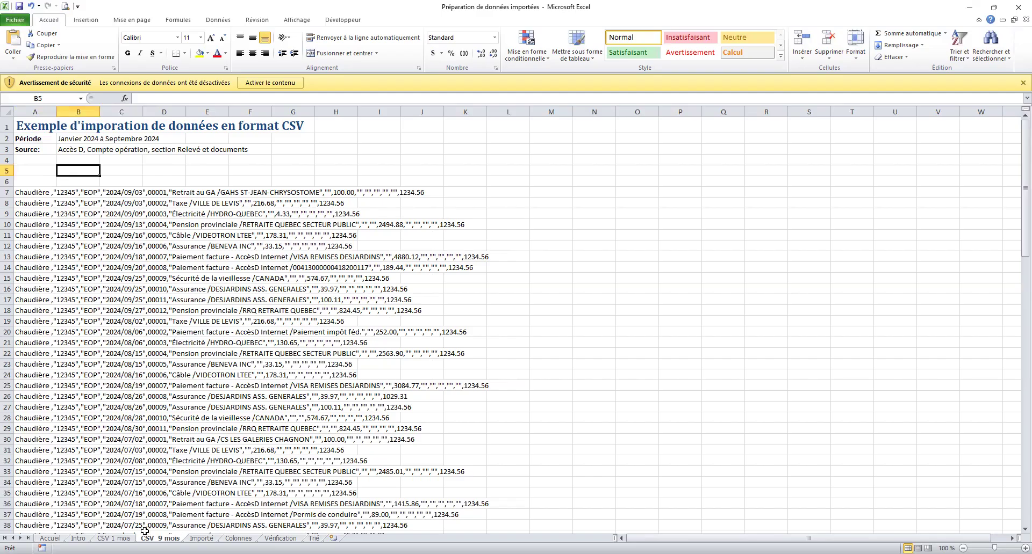
{"action": "left_click", "coordinate": [37, 191]}
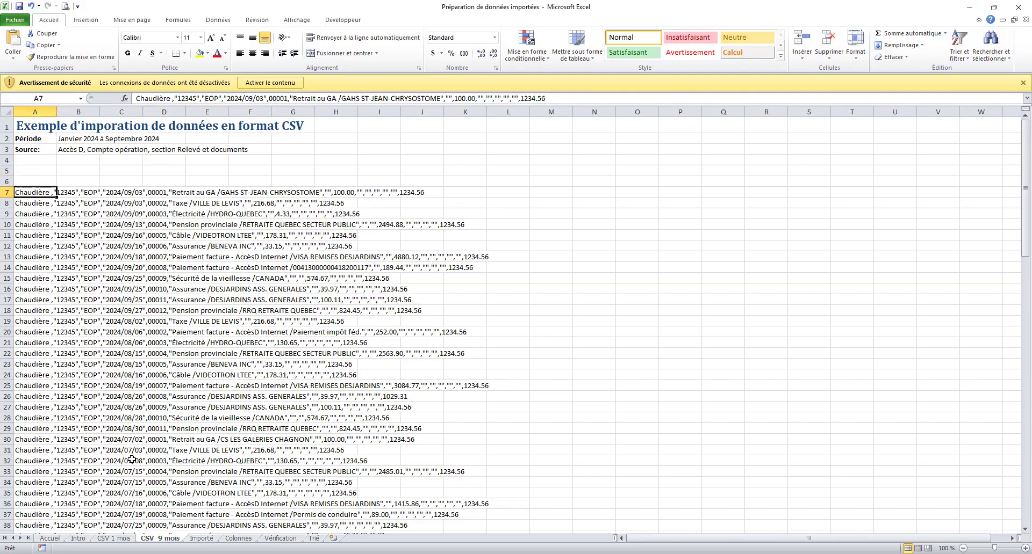
{"action": "left_click_drag", "start_coordinate": [27, 192], "coordinate": [413, 192]}
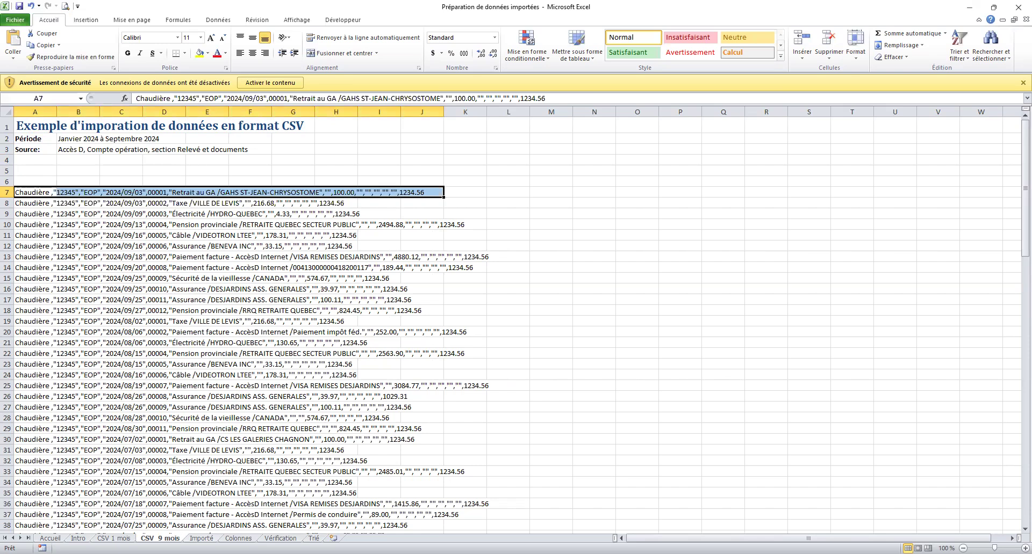
{"action": "key", "text": "ctrl+Page_Down"}
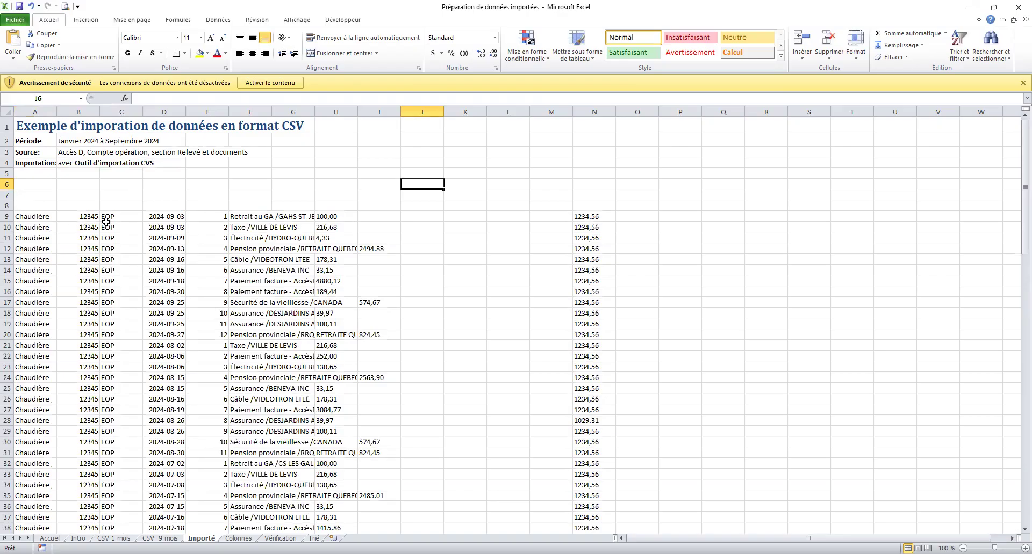
Check the split values along row 9 of Importé, then return to CSV 1 mois.
{"action": "left_click", "coordinate": [376, 218]}
{"action": "left_click", "coordinate": [424, 217]}
{"action": "left_click", "coordinate": [466, 217]}
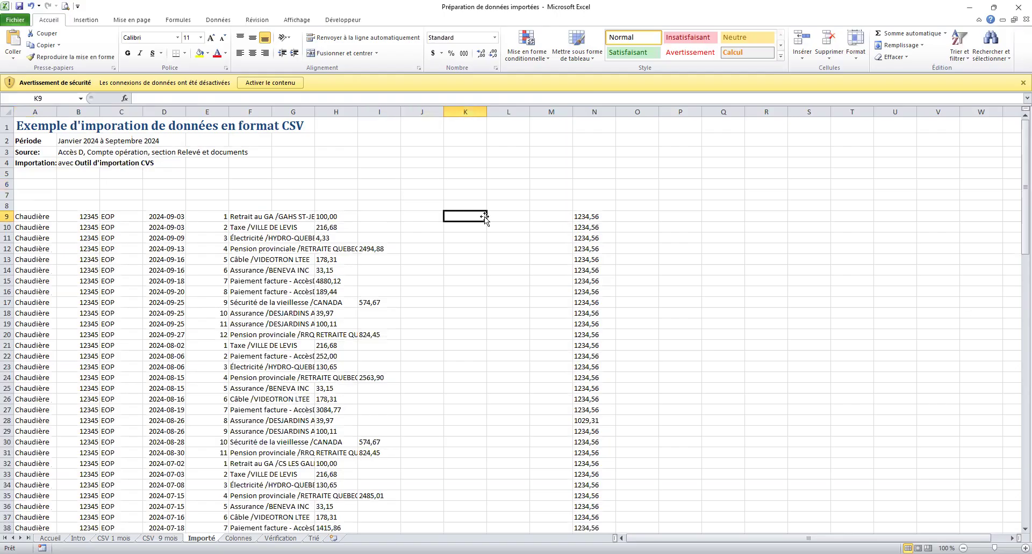
{"action": "left_click", "coordinate": [569, 217]}
{"action": "left_click", "coordinate": [513, 218]}
{"action": "left_click", "coordinate": [465, 216]}
{"action": "left_click", "coordinate": [431, 215]}
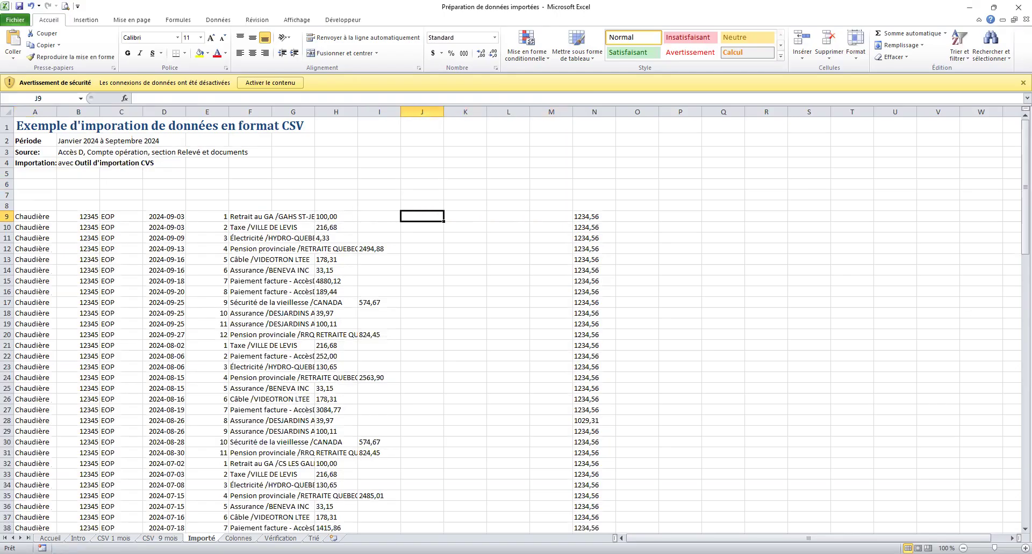
{"action": "left_click", "coordinate": [112, 538]}
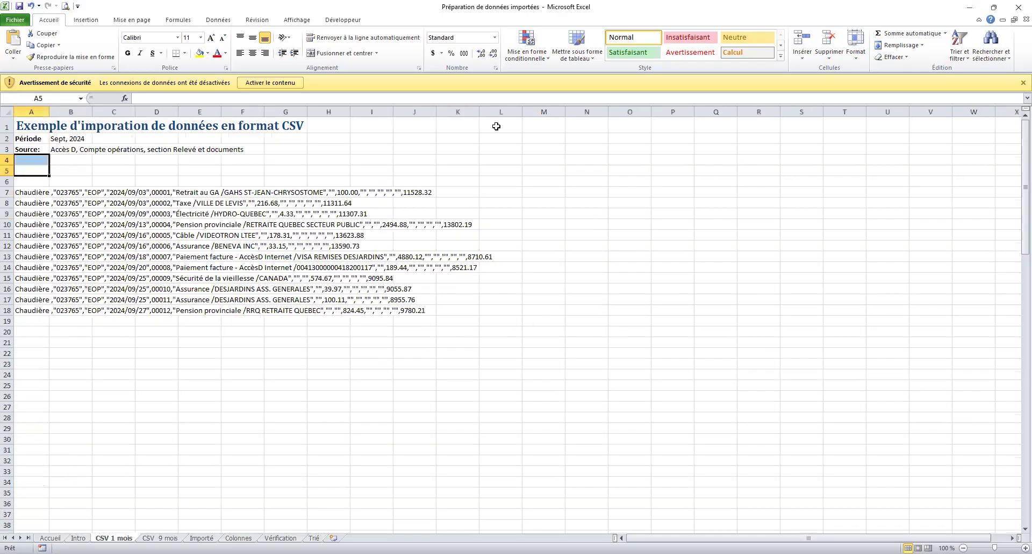
Confirm each raw CSV line sits only in column A, with B7 and C7 empty, then return to Importé.
{"action": "left_click", "coordinate": [369, 192]}
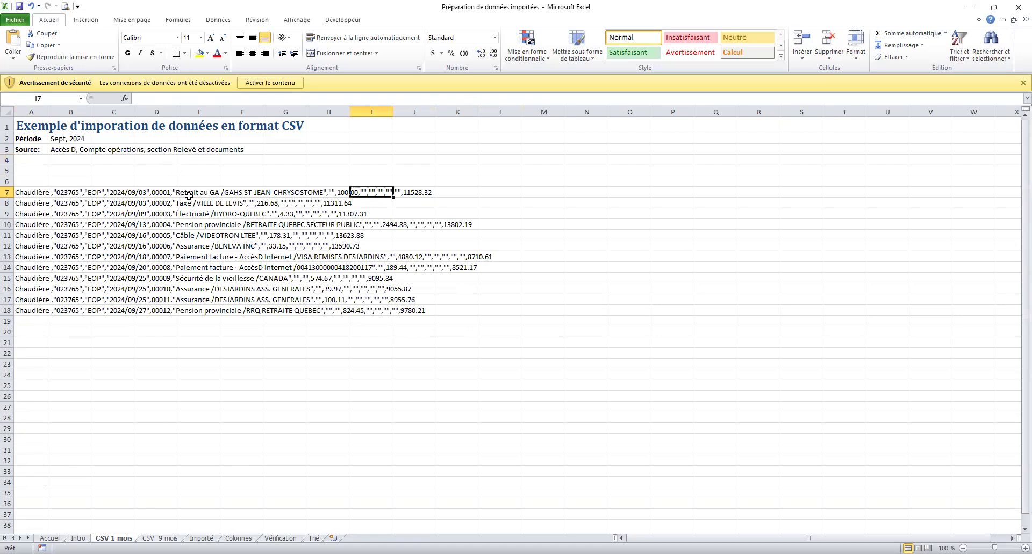
{"action": "left_click", "coordinate": [34, 193]}
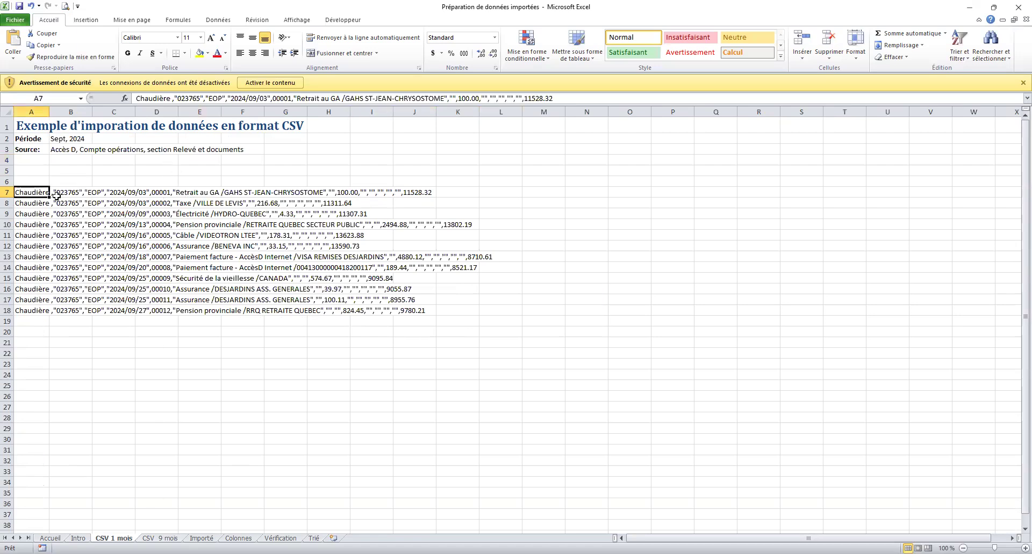
{"action": "left_click", "coordinate": [90, 195]}
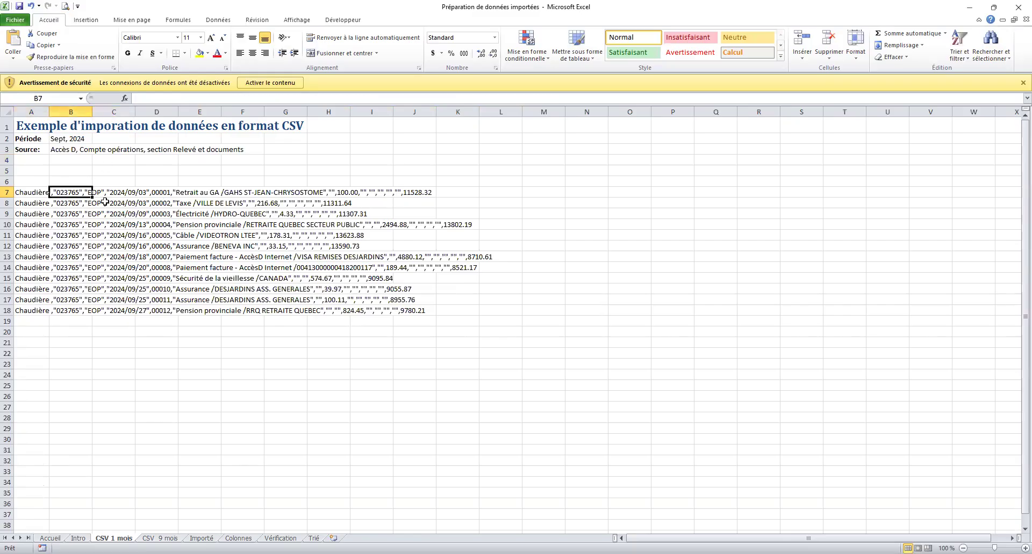
{"action": "left_click", "coordinate": [102, 194]}
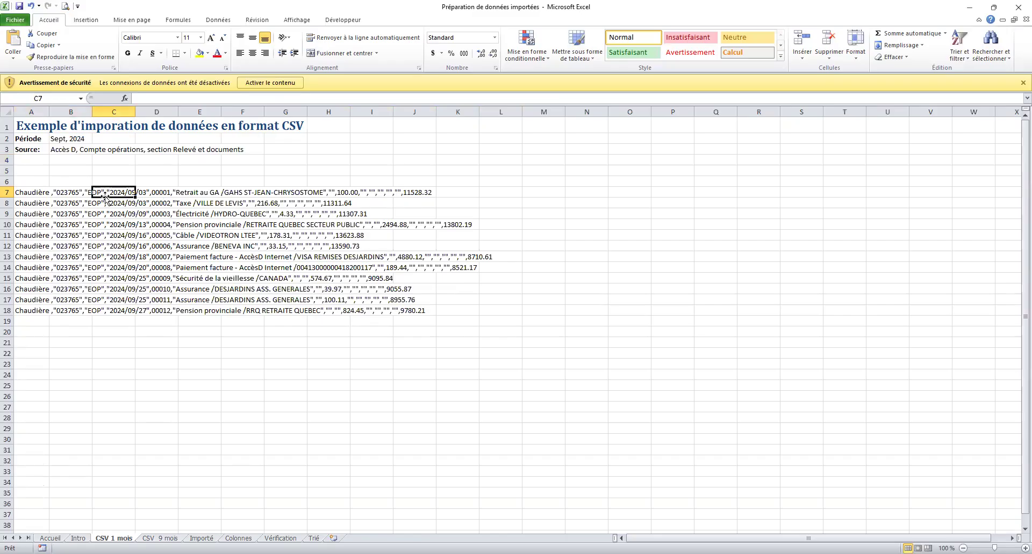
{"action": "left_click", "coordinate": [85, 194]}
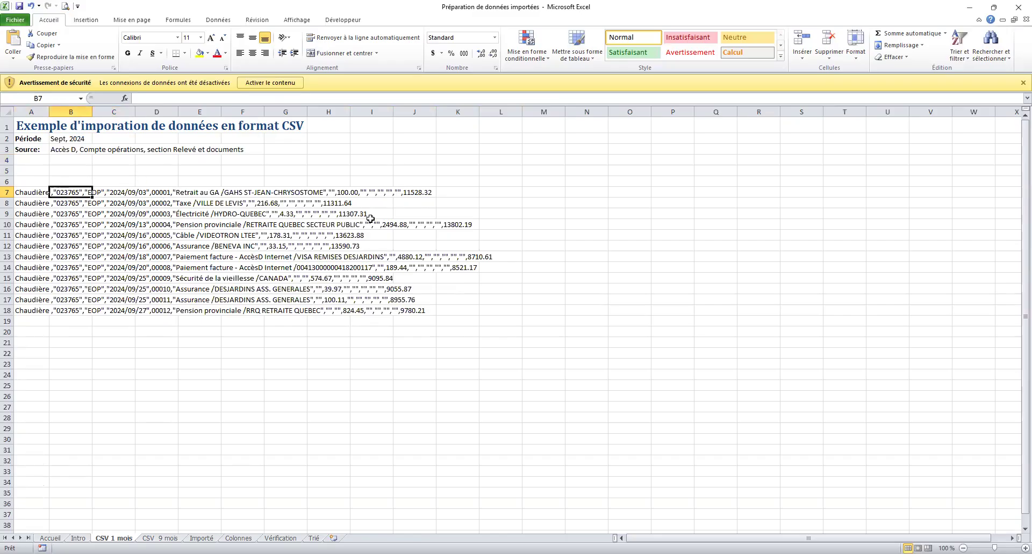
{"action": "left_click", "coordinate": [72, 173]}
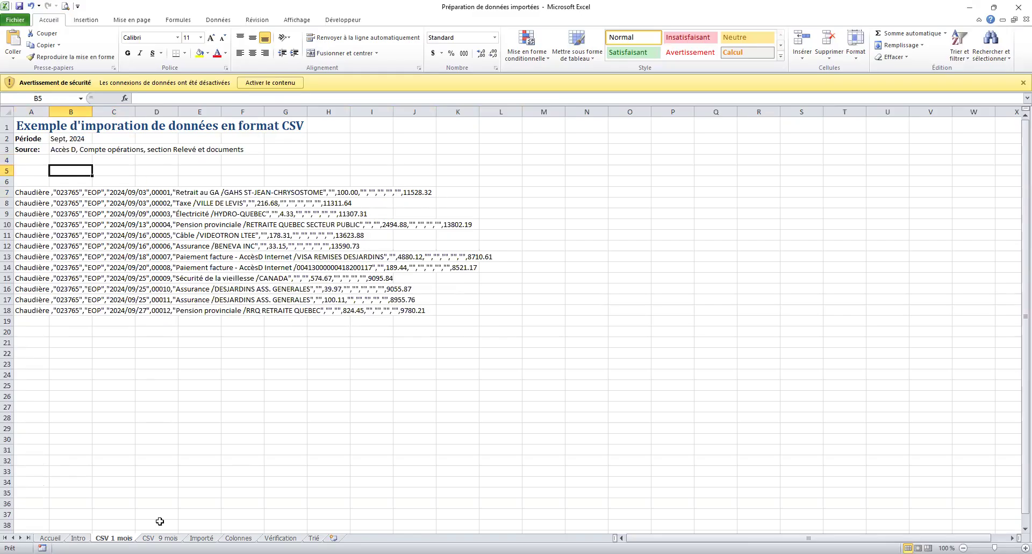
{"action": "left_click", "coordinate": [201, 539]}
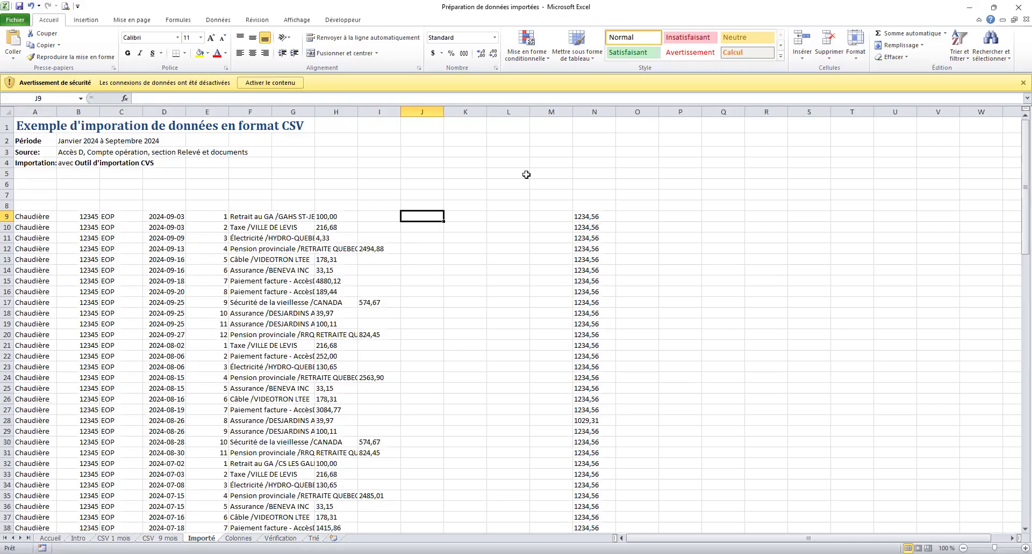
Widen column F and check the descriptions down to Assurance /BENEVA INC.
{"action": "left_click_drag", "start_coordinate": [11, 178], "coordinate": [11, 178]}
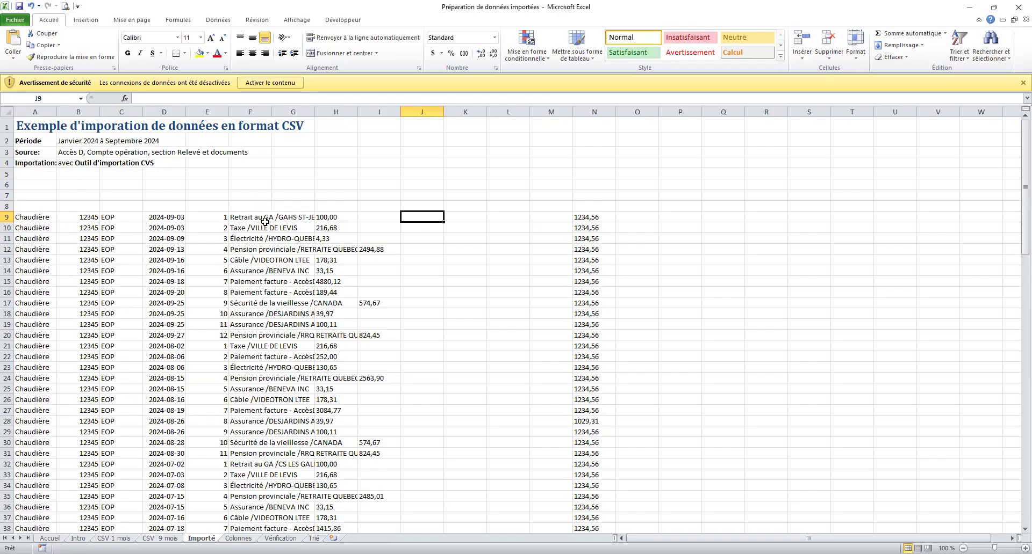
{"action": "left_click", "coordinate": [255, 207]}
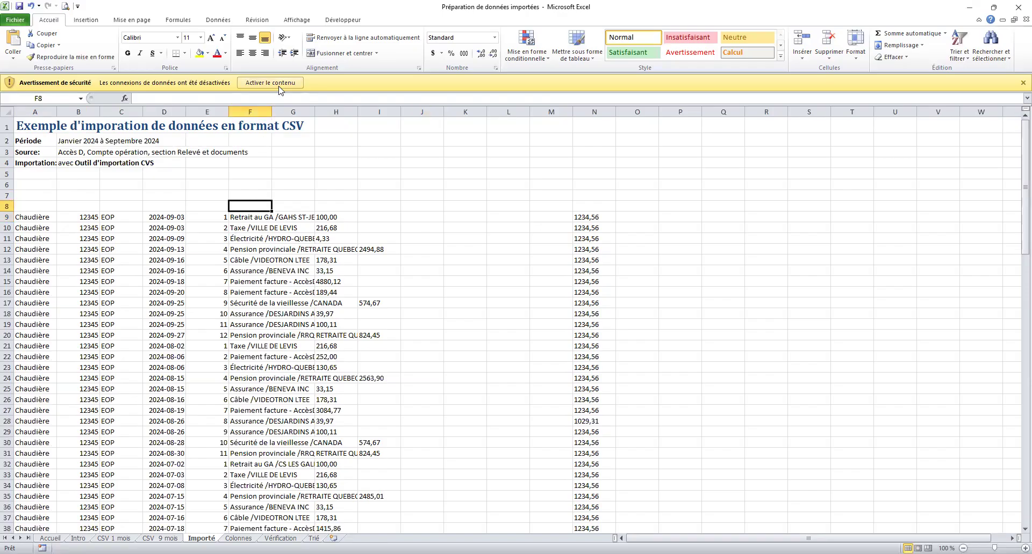
{"action": "left_click_drag", "start_coordinate": [273, 108], "coordinate": [357, 146]}
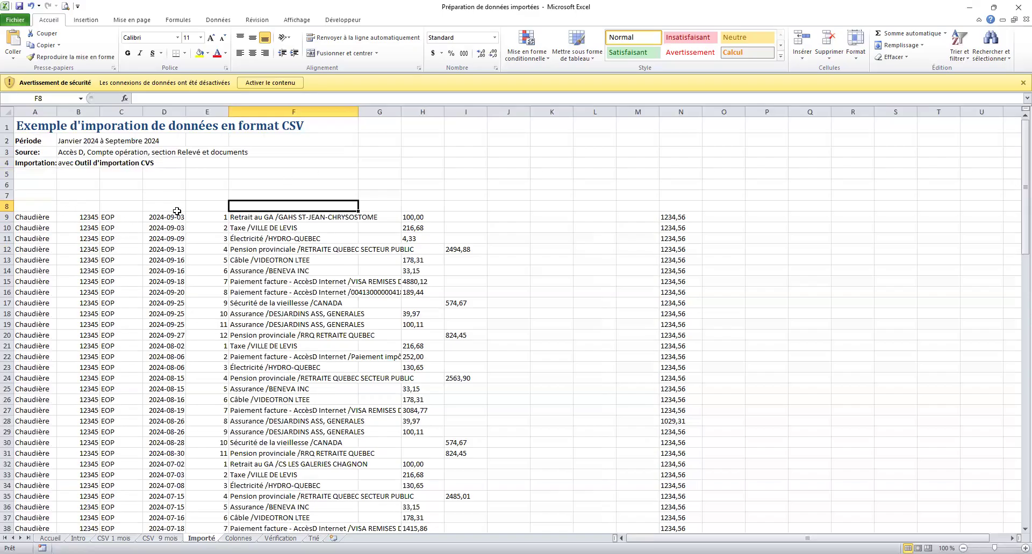
{"action": "left_click", "coordinate": [257, 218]}
{"action": "left_click", "coordinate": [258, 229]}
{"action": "left_click", "coordinate": [253, 240]}
{"action": "left_click", "coordinate": [257, 272]}
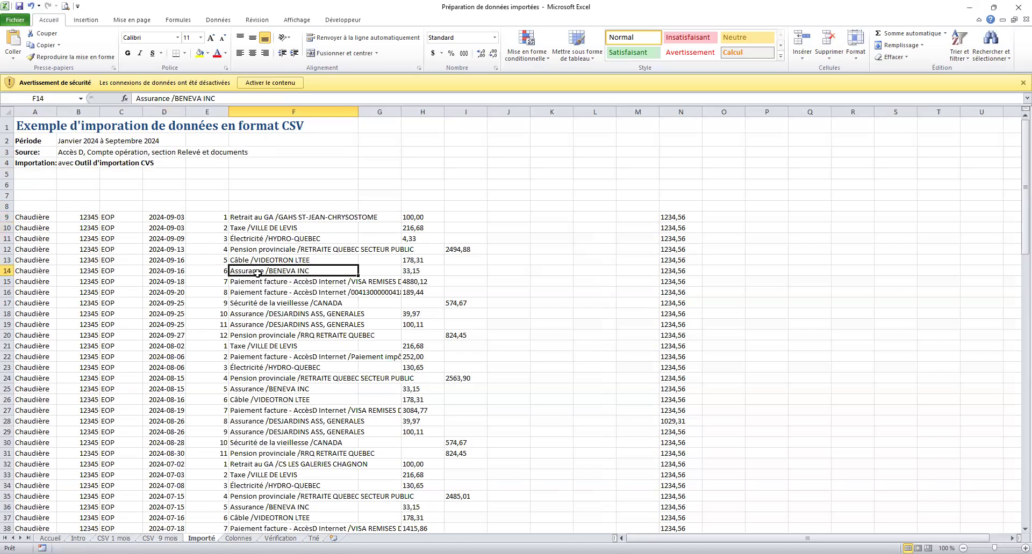
Inspect the H9 withdrawal, N9 balance, first three data columns and column E sequence numbers, then open Colonnes.
{"action": "left_click", "coordinate": [425, 216]}
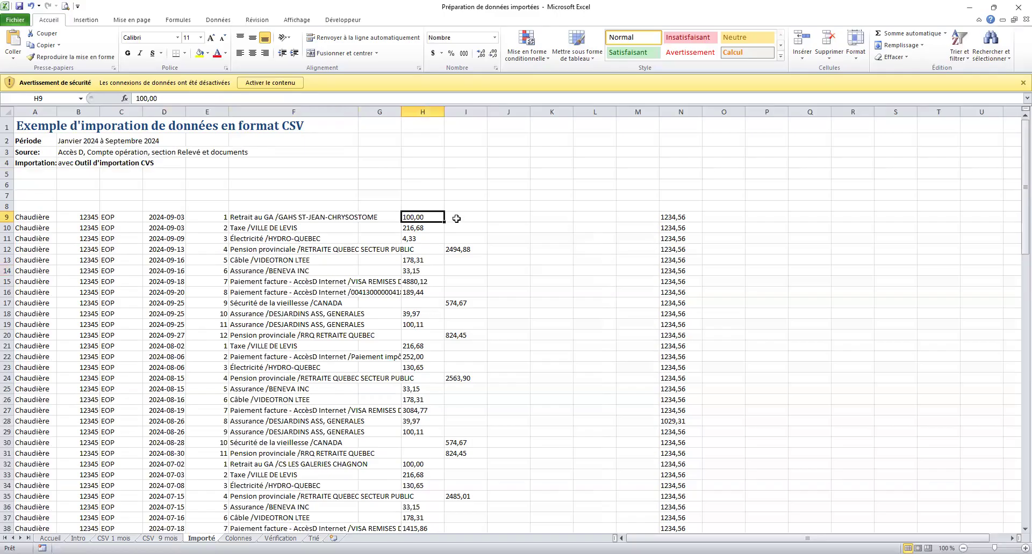
{"action": "left_click", "coordinate": [652, 216]}
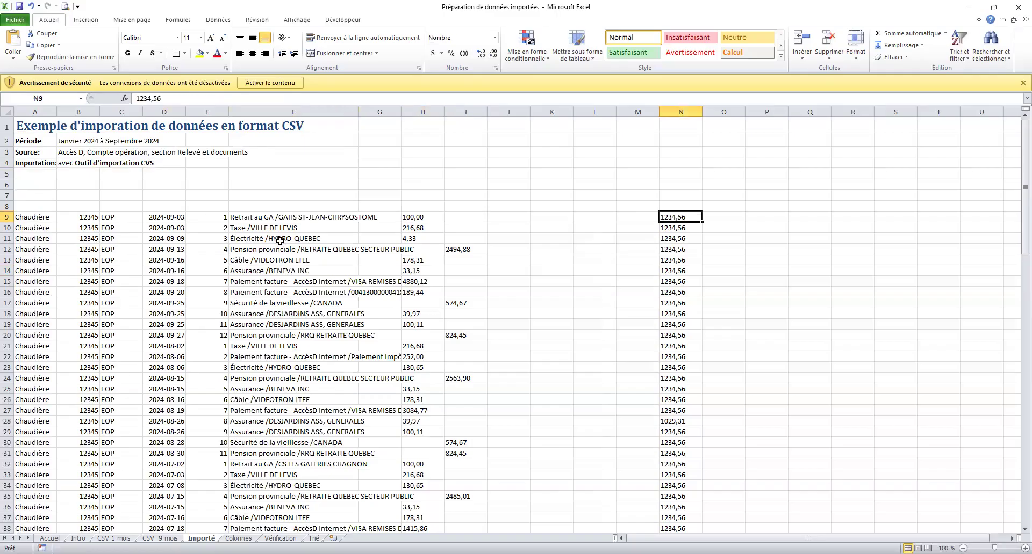
{"action": "left_click_drag", "start_coordinate": [30, 217], "coordinate": [113, 461]}
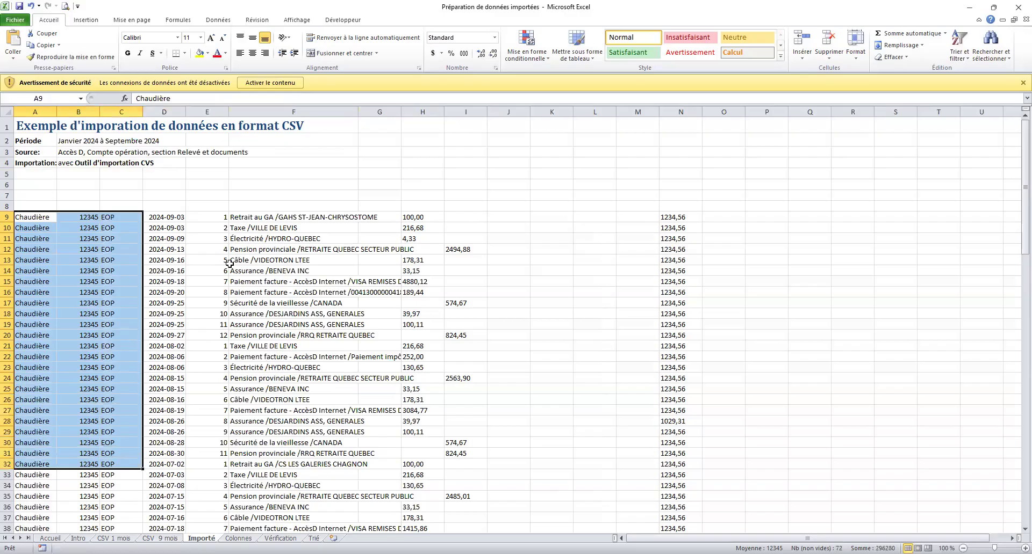
{"action": "left_click_drag", "start_coordinate": [213, 216], "coordinate": [199, 410]}
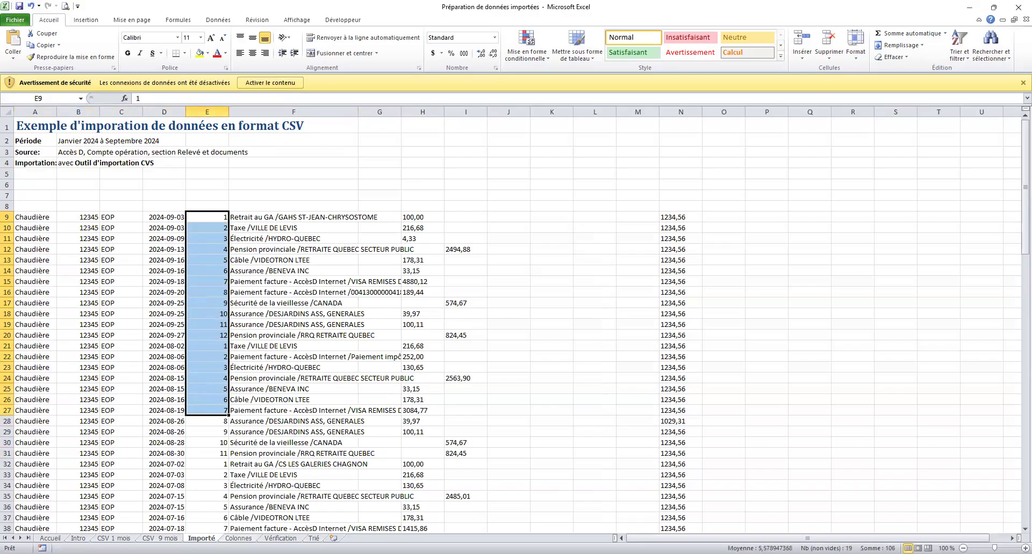
{"action": "left_click", "coordinate": [238, 539]}
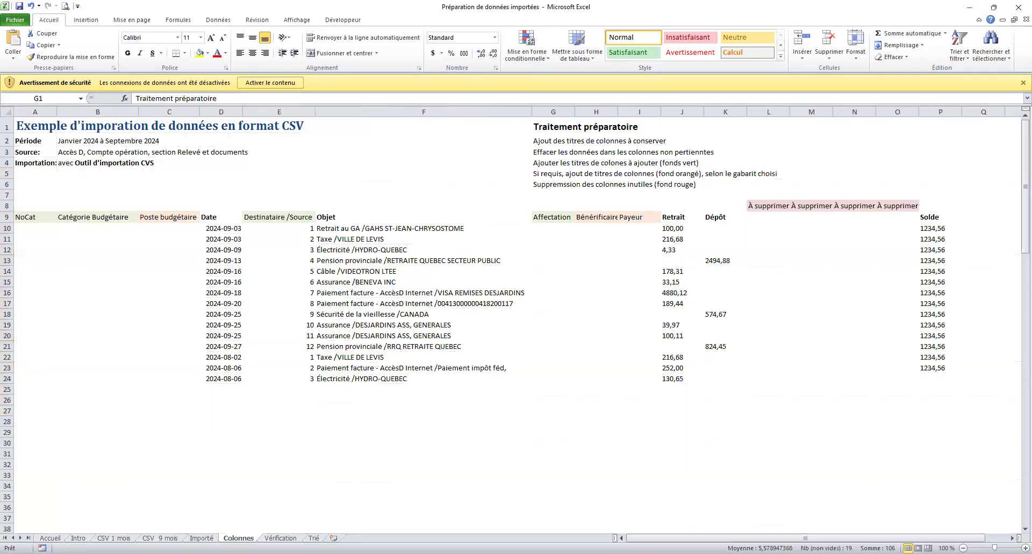
{"action": "left_click", "coordinate": [222, 217]}
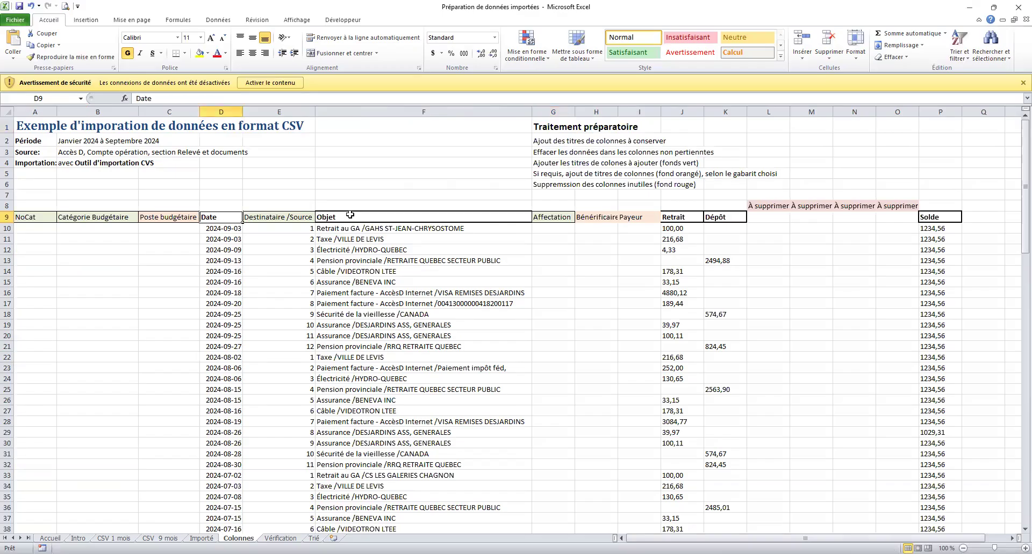
{"action": "left_click", "coordinate": [721, 218]}
{"action": "left_click", "coordinate": [922, 218]}
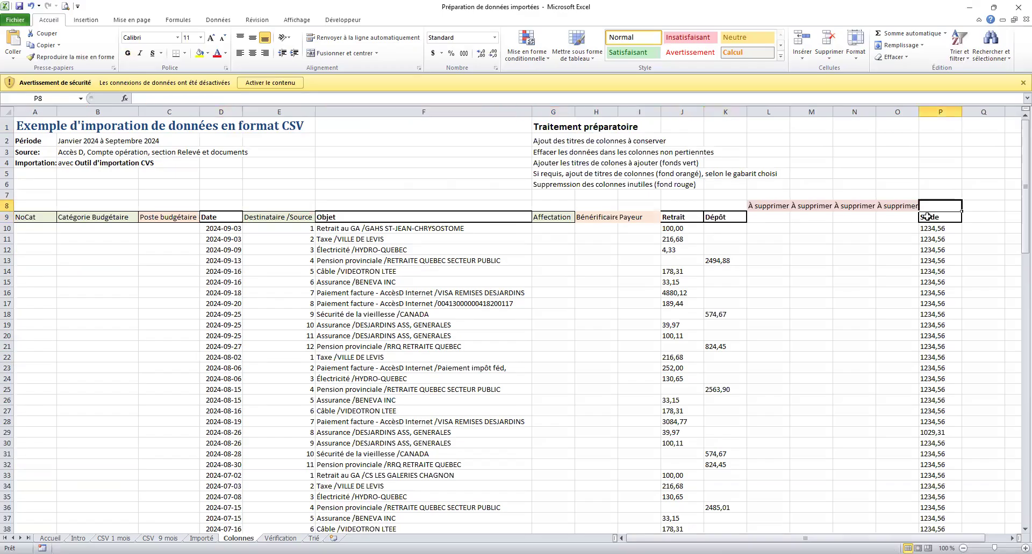
{"action": "left_click", "coordinate": [172, 185]}
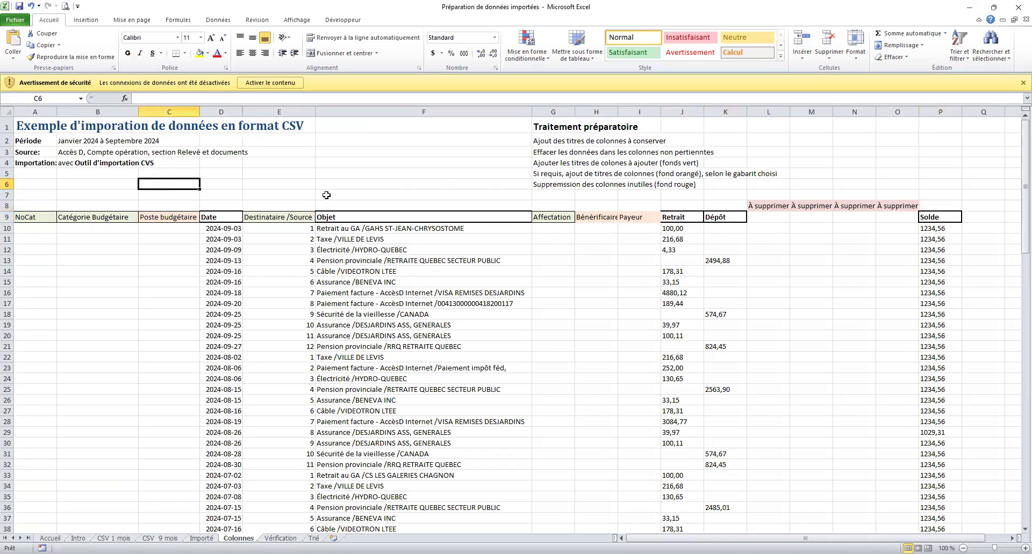
{"action": "left_click", "coordinate": [671, 163]}
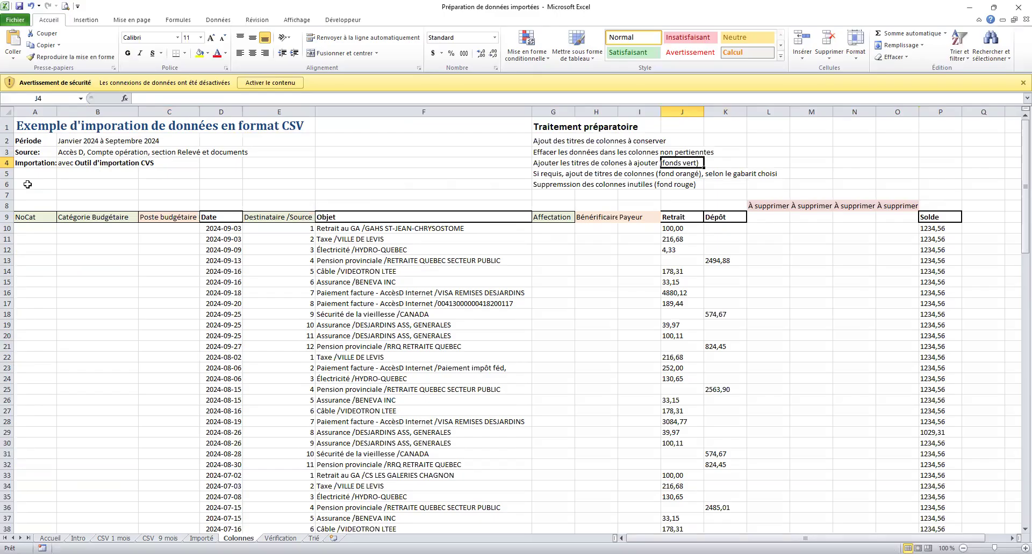
{"action": "left_click", "coordinate": [28, 184]}
{"action": "left_click", "coordinate": [28, 218]}
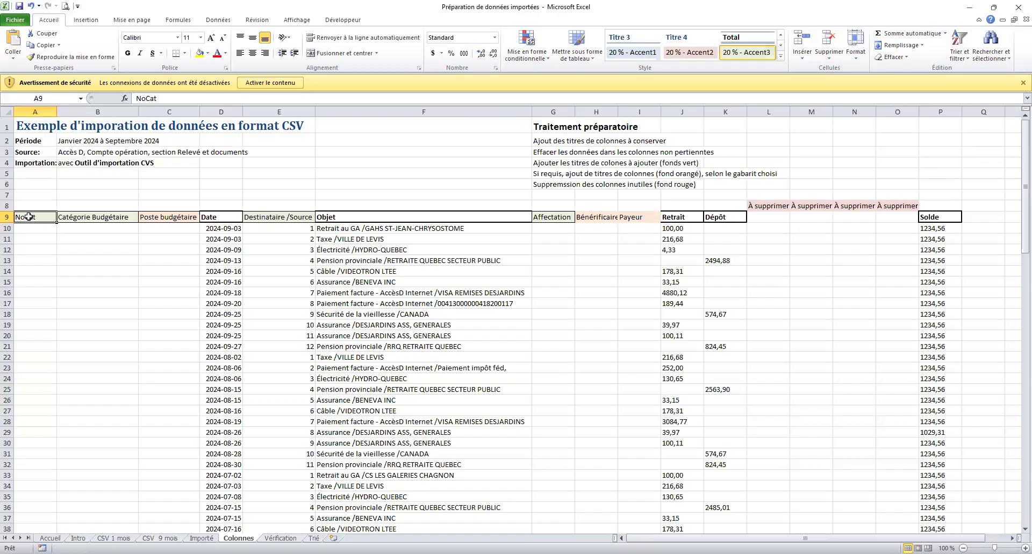
{"action": "left_click", "coordinate": [65, 216]}
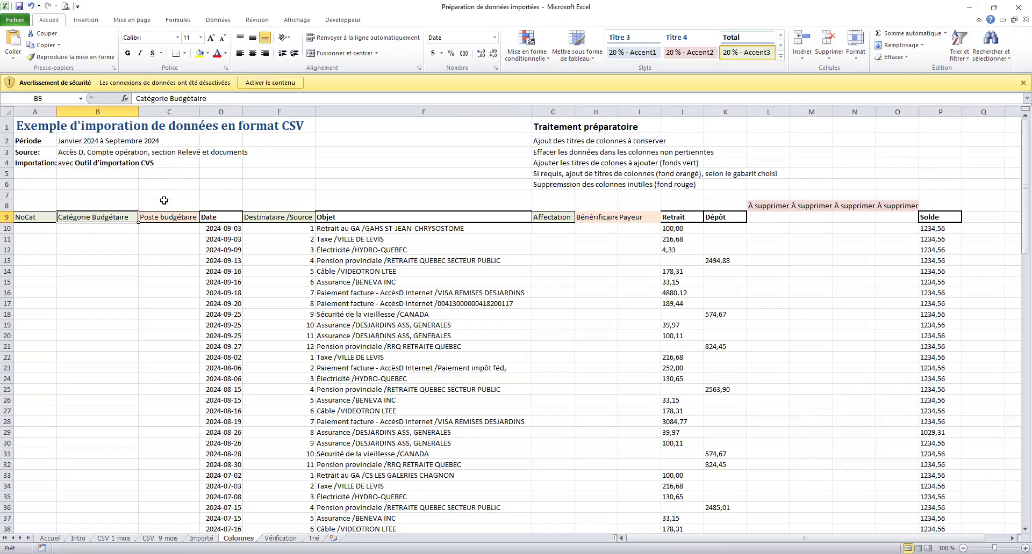
{"action": "left_click", "coordinate": [164, 217]}
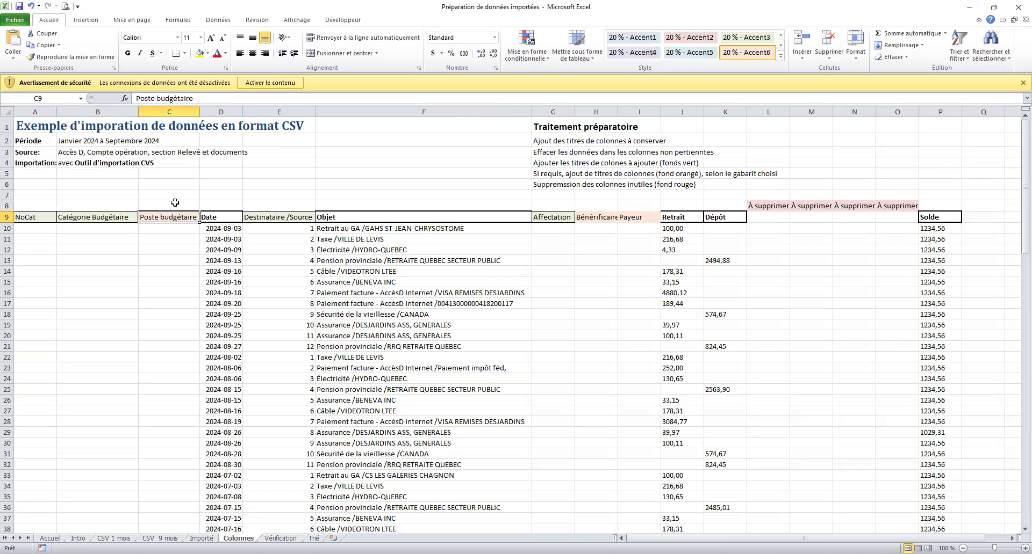
{"action": "left_click", "coordinate": [279, 218]}
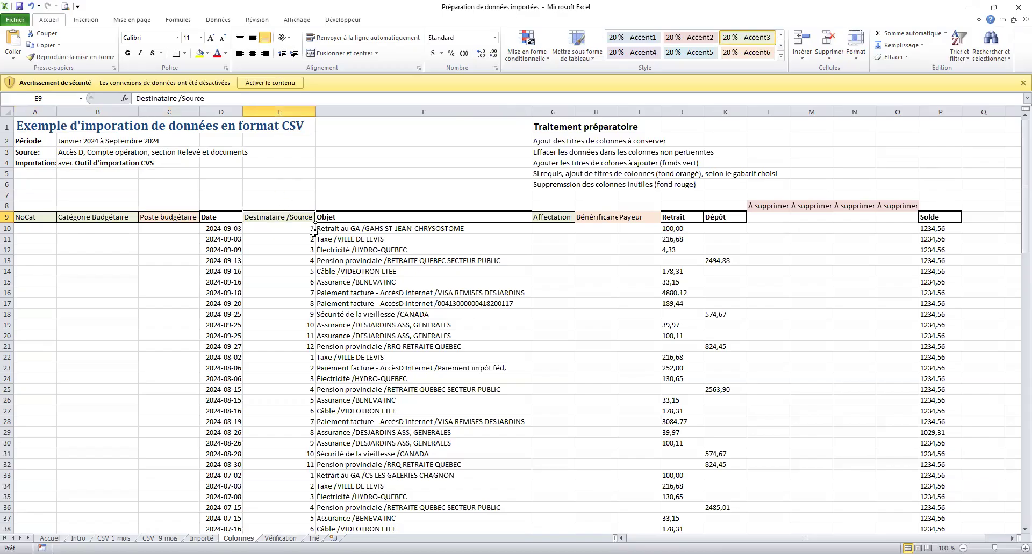
{"action": "left_click_drag", "start_coordinate": [351, 239], "coordinate": [344, 368]}
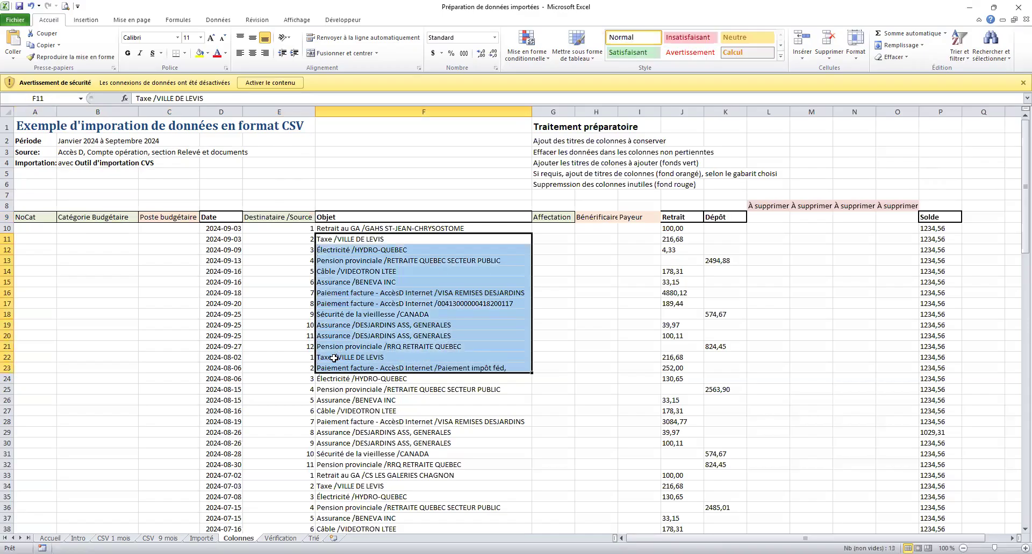
{"action": "left_click", "coordinate": [333, 357]}
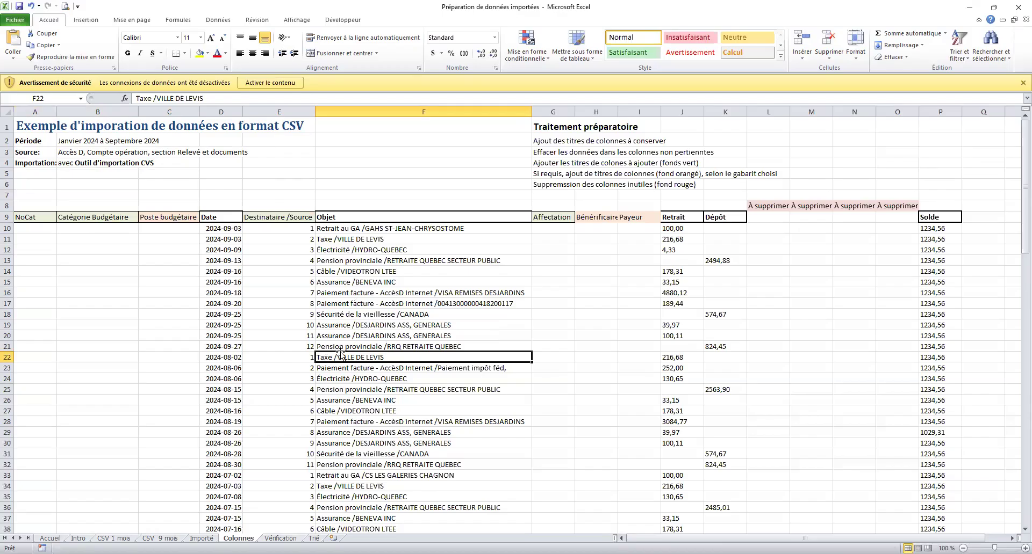
{"action": "left_click", "coordinate": [270, 357]}
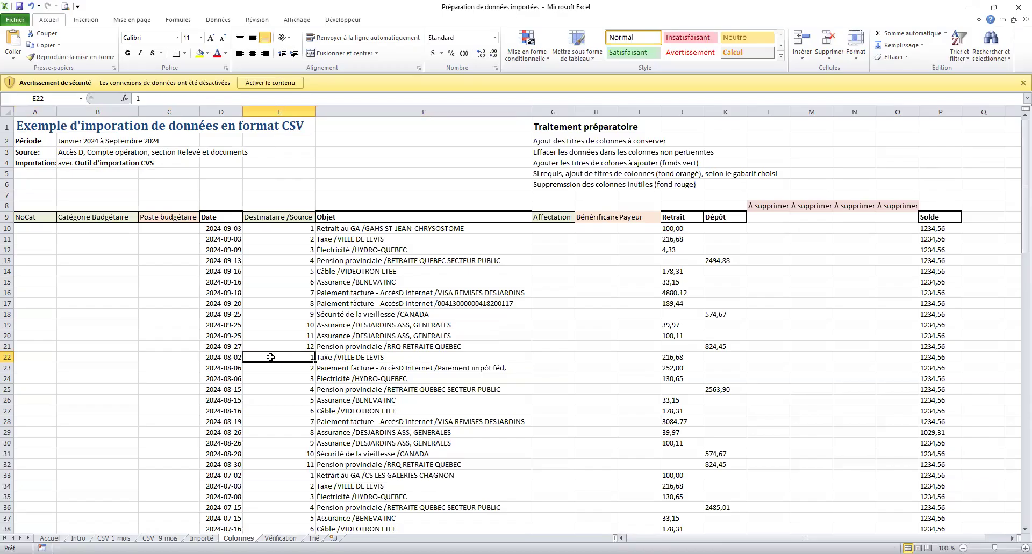
{"action": "left_click", "coordinate": [339, 326]}
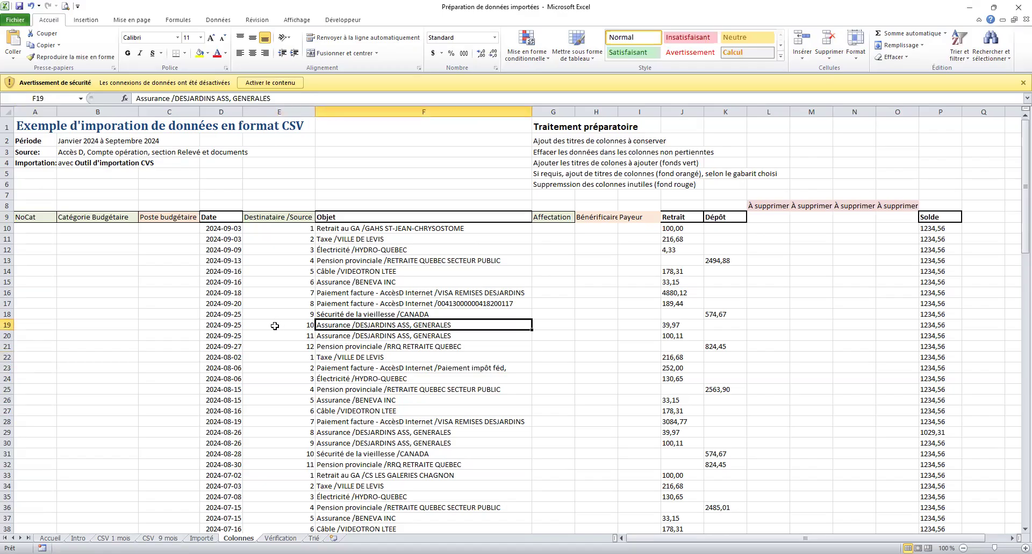
{"action": "left_click", "coordinate": [274, 326]}
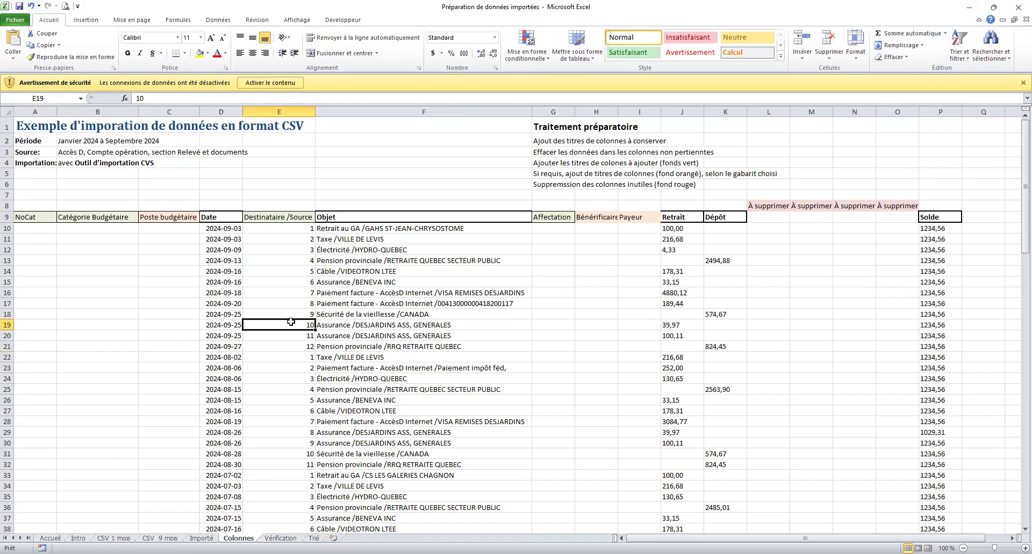
{"action": "left_click", "coordinate": [337, 273]}
{"action": "left_click_drag", "start_coordinate": [337, 239], "coordinate": [337, 272]}
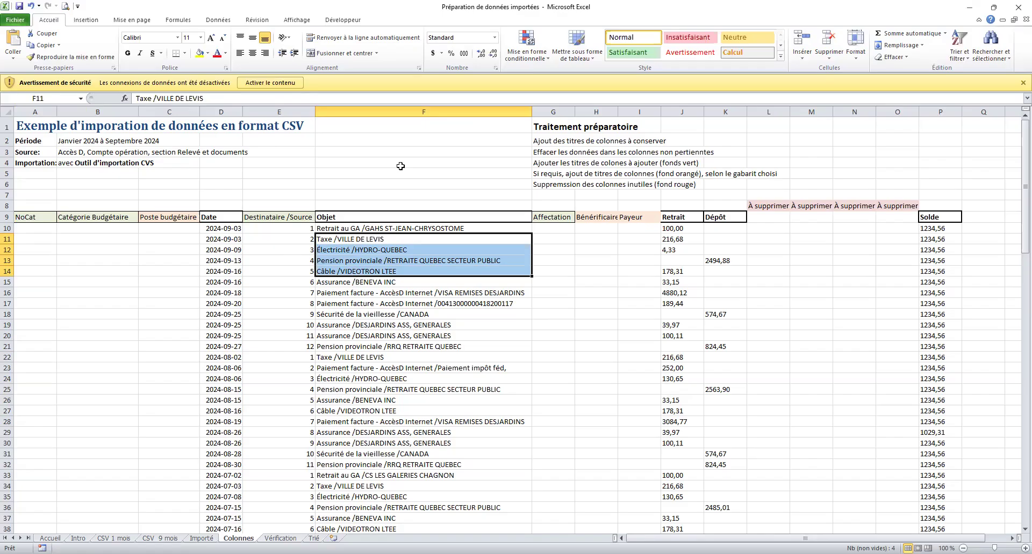
{"action": "left_click", "coordinate": [553, 216]}
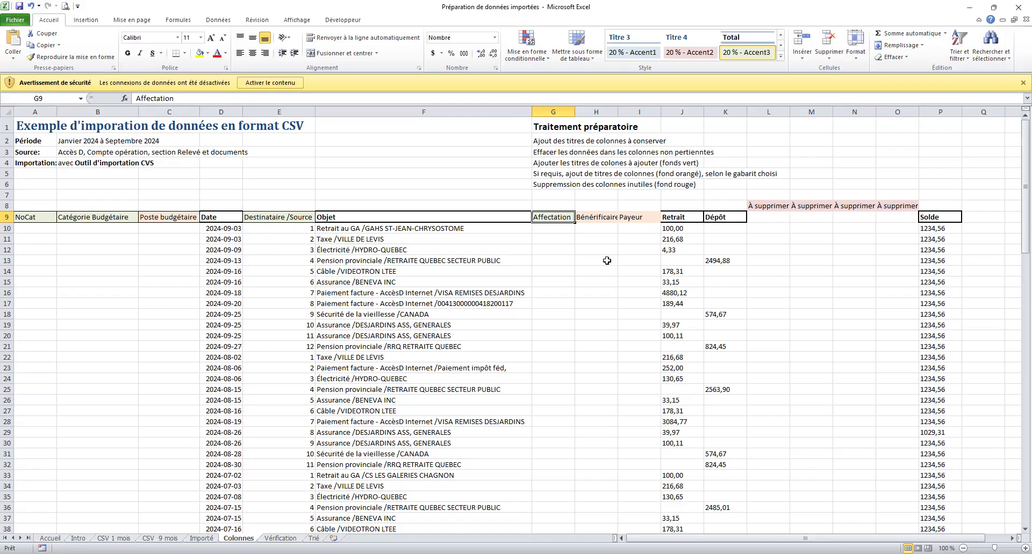
{"action": "left_click", "coordinate": [567, 230]}
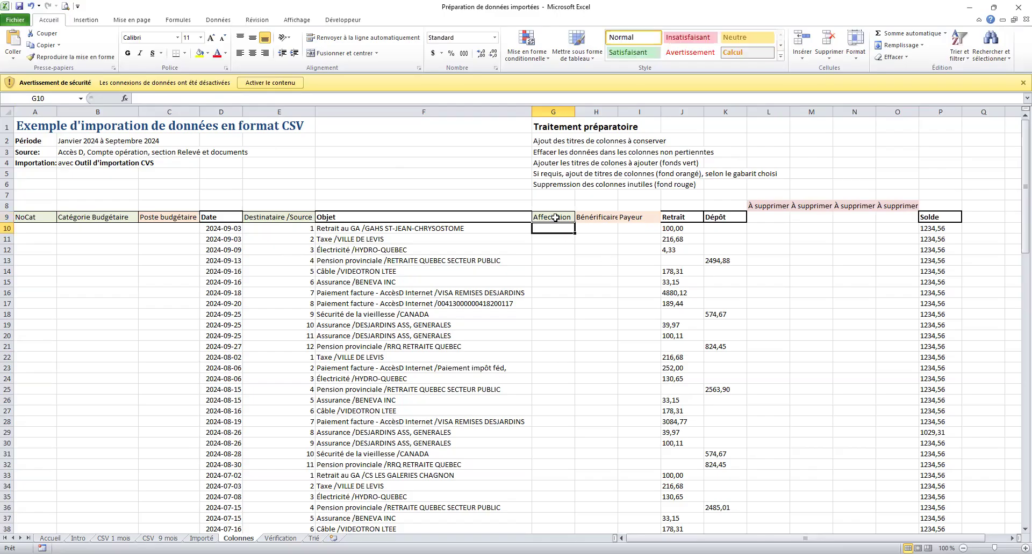
{"action": "left_click", "coordinate": [598, 220]}
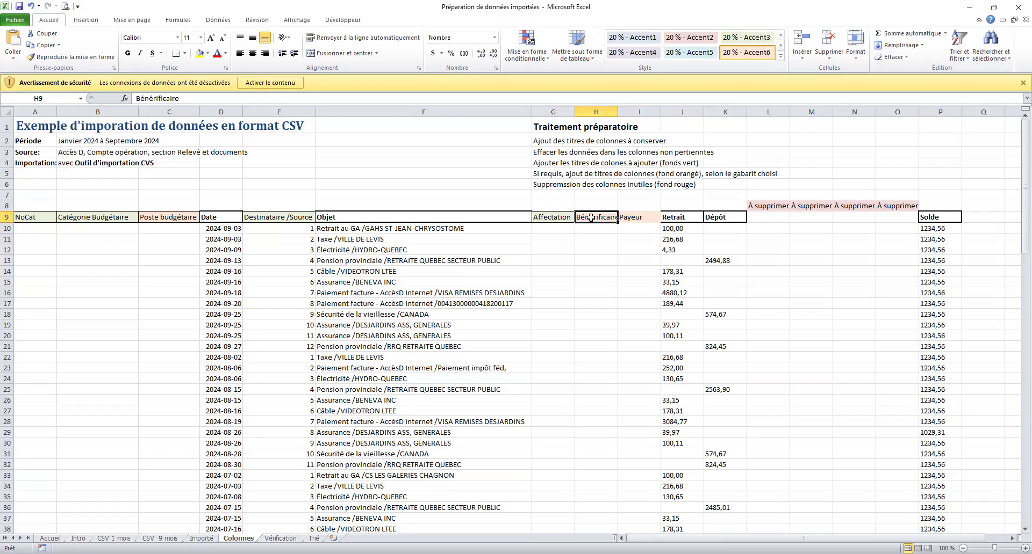
{"action": "left_click", "coordinate": [639, 217]}
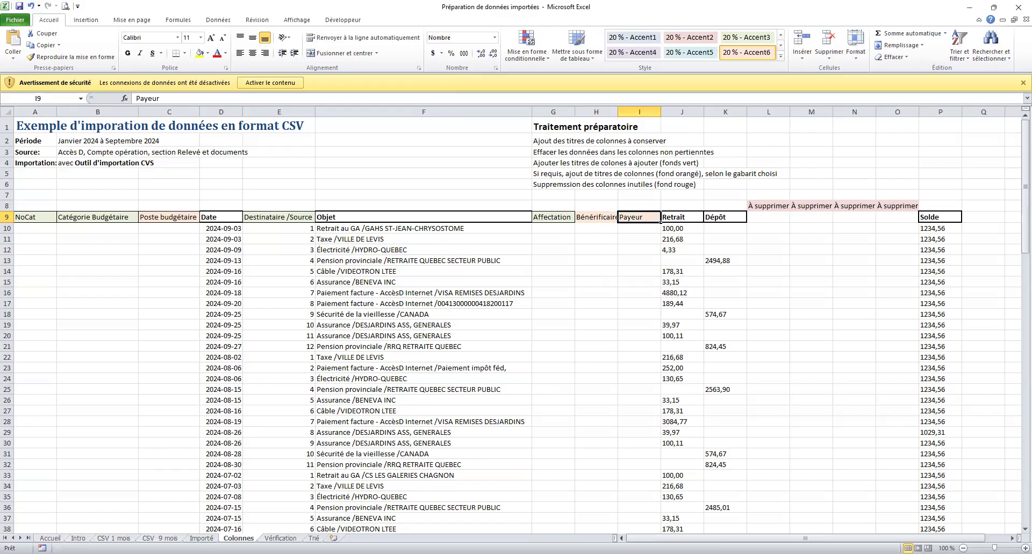
{"action": "key", "text": "ctrl+Page_Up"}
Step through Colonnes to the Vérification sheet with its Retrait X 1 and Dépôt X 1 columns.
{"action": "left_click_drag", "start_coordinate": [497, 206], "coordinate": [604, 220]}
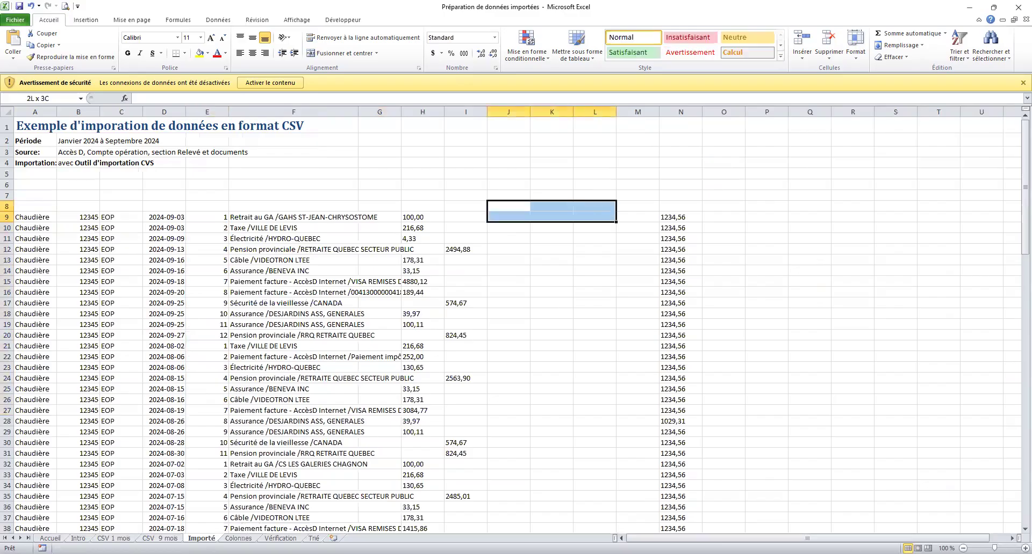
{"action": "key", "text": "ctrl+Page_Down"}
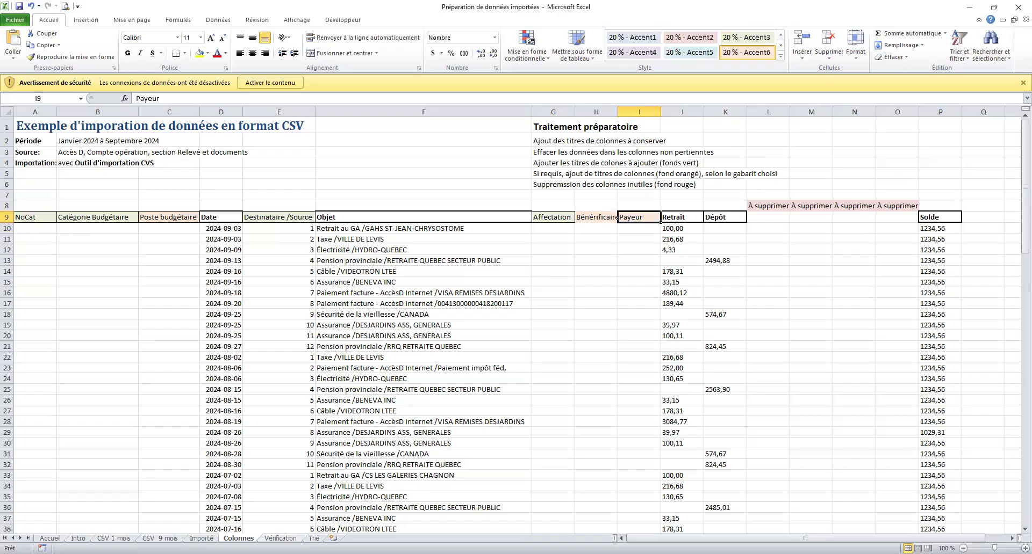
{"action": "key", "text": "ctrl+Page_Down"}
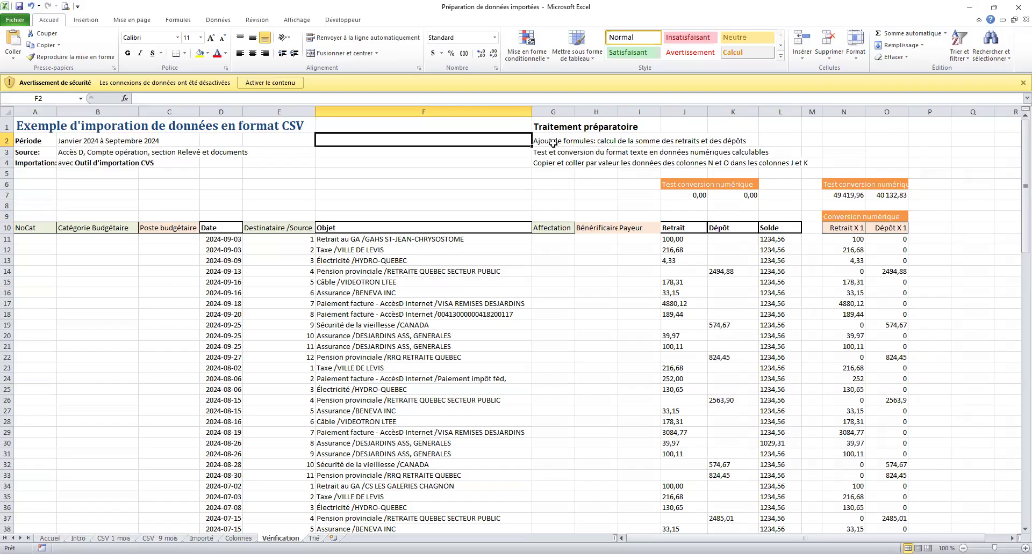
{"action": "left_click", "coordinate": [675, 242]}
{"action": "key", "text": "shift+Right"}
{"action": "key", "text": "shift+Down"}
{"action": "key", "text": "shift+Down"}
{"action": "key", "text": "shift+Down"}
{"action": "key", "text": "shift+Down"}
{"action": "key", "text": "shift+Down"}
{"action": "key", "text": "shift+Down"}
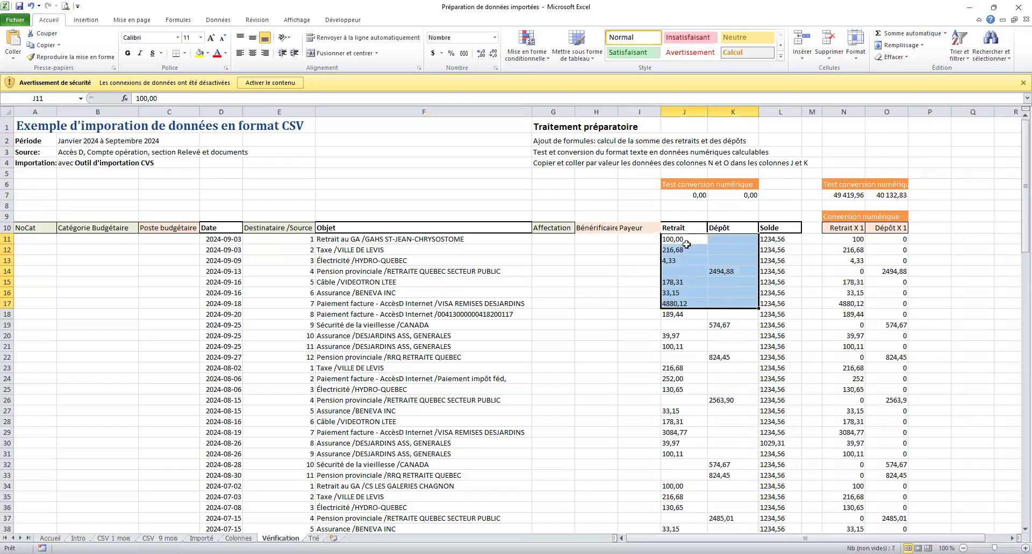
{"action": "left_click", "coordinate": [682, 238]}
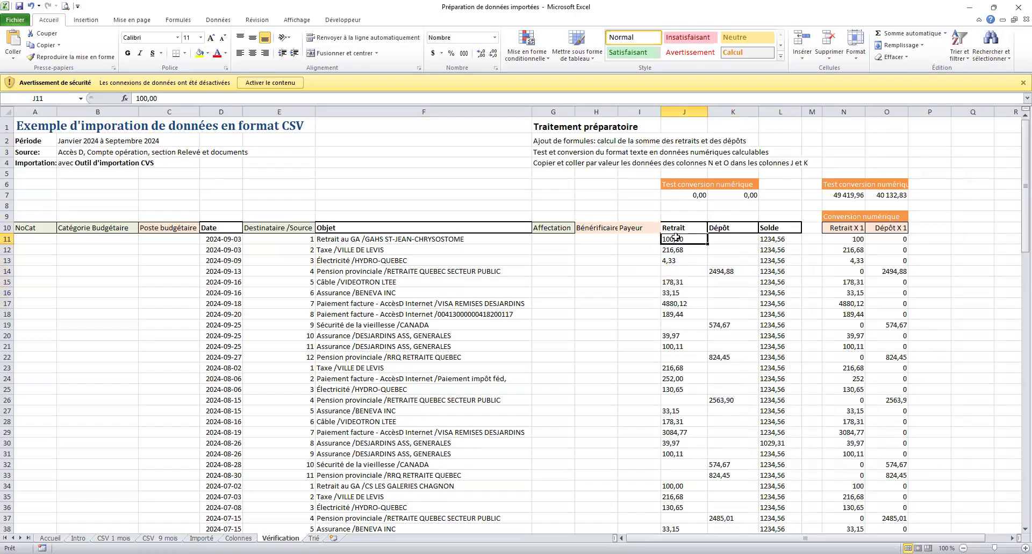
{"action": "left_click_drag", "start_coordinate": [675, 239], "coordinate": [698, 317]}
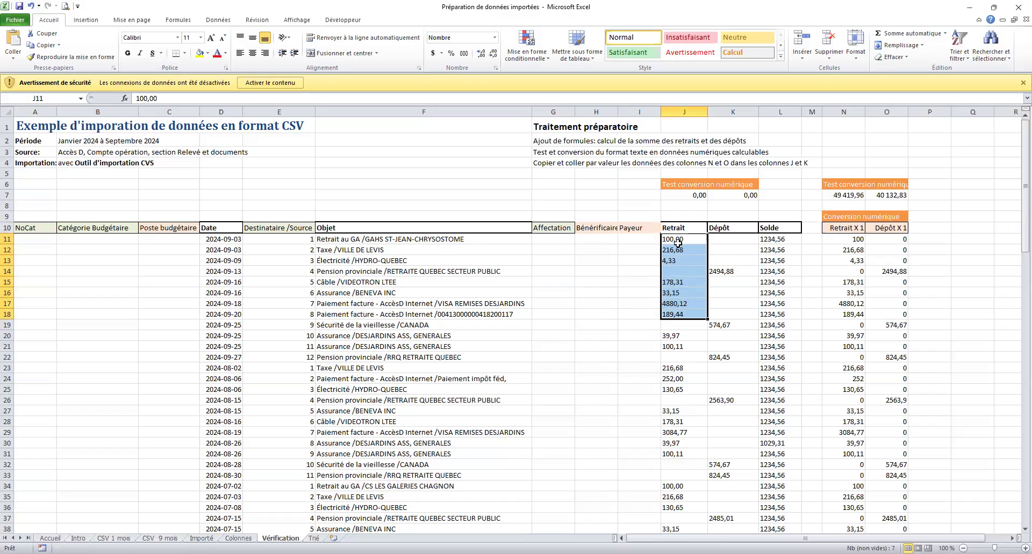
{"action": "left_click_drag", "start_coordinate": [675, 242], "coordinate": [699, 317]}
{"action": "left_click", "coordinate": [551, 181]}
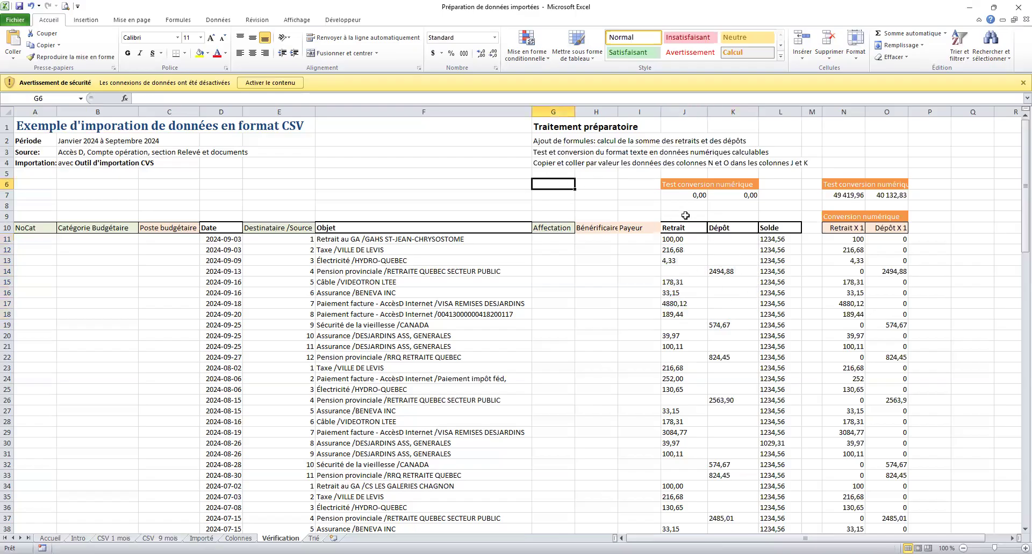
{"action": "left_click", "coordinate": [676, 194]}
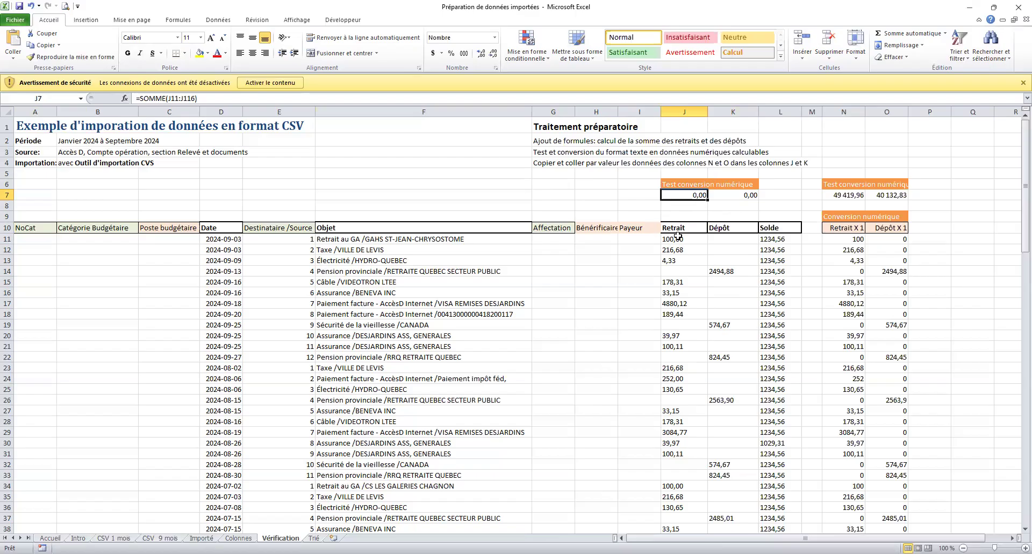
{"action": "left_click_drag", "start_coordinate": [679, 243], "coordinate": [669, 458]}
{"action": "left_click", "coordinate": [687, 196]}
{"action": "left_click", "coordinate": [731, 194]}
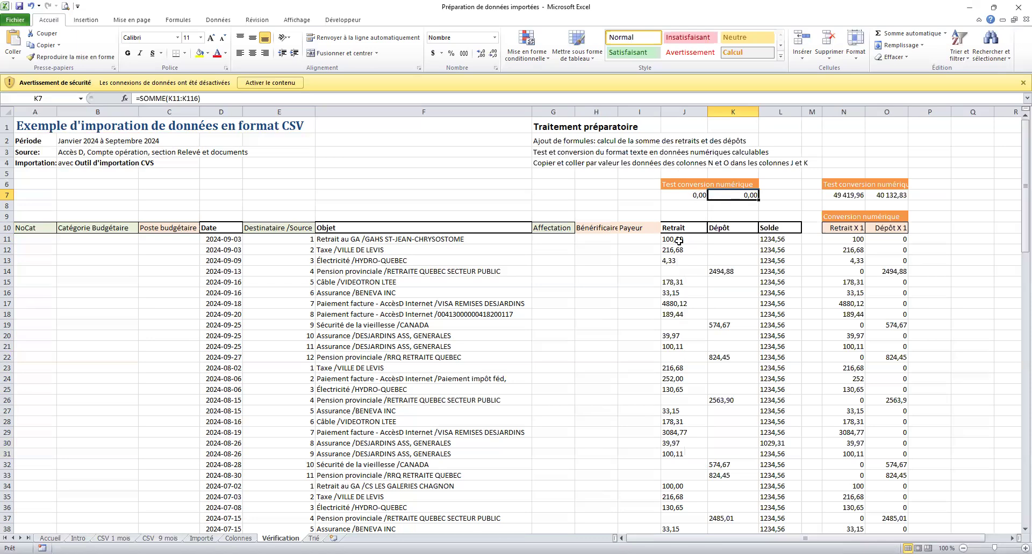
{"action": "left_click", "coordinate": [678, 263]}
{"action": "left_click_drag", "start_coordinate": [678, 264], "coordinate": [710, 284]}
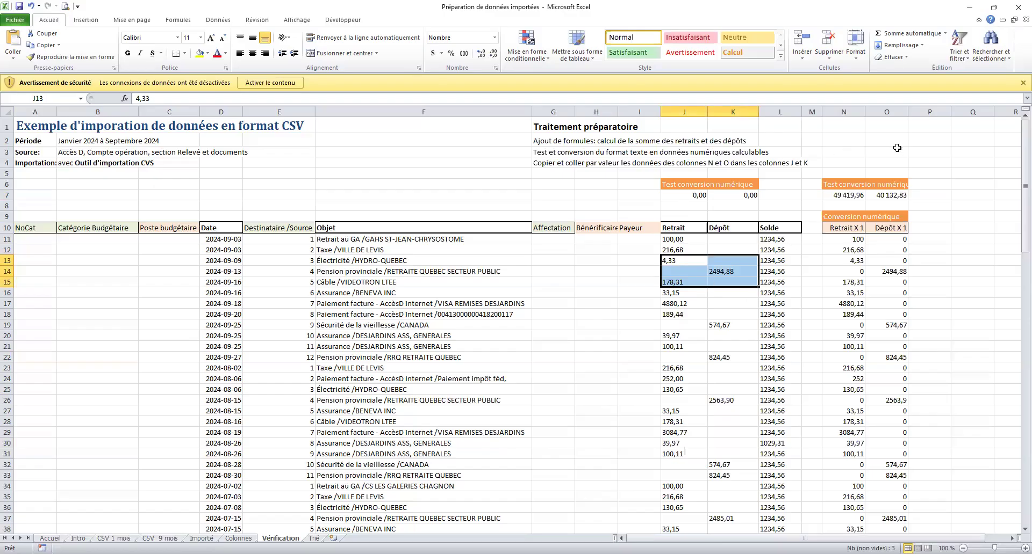
{"action": "left_click", "coordinate": [841, 218]}
{"action": "left_click", "coordinate": [841, 110]}
{"action": "left_click_drag", "start_coordinate": [841, 109], "coordinate": [889, 117]}
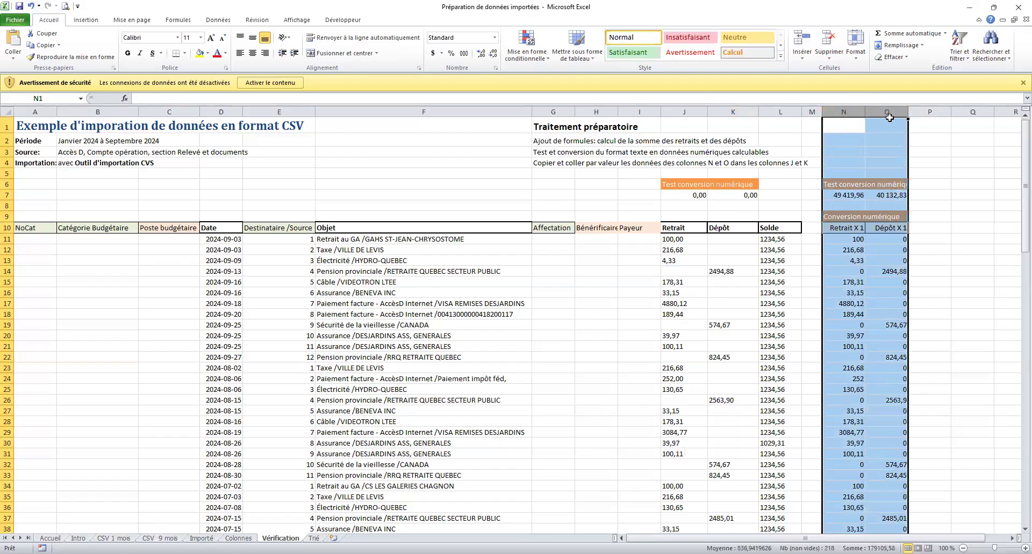
{"action": "left_click", "coordinate": [879, 207]}
{"action": "left_click", "coordinate": [965, 194]}
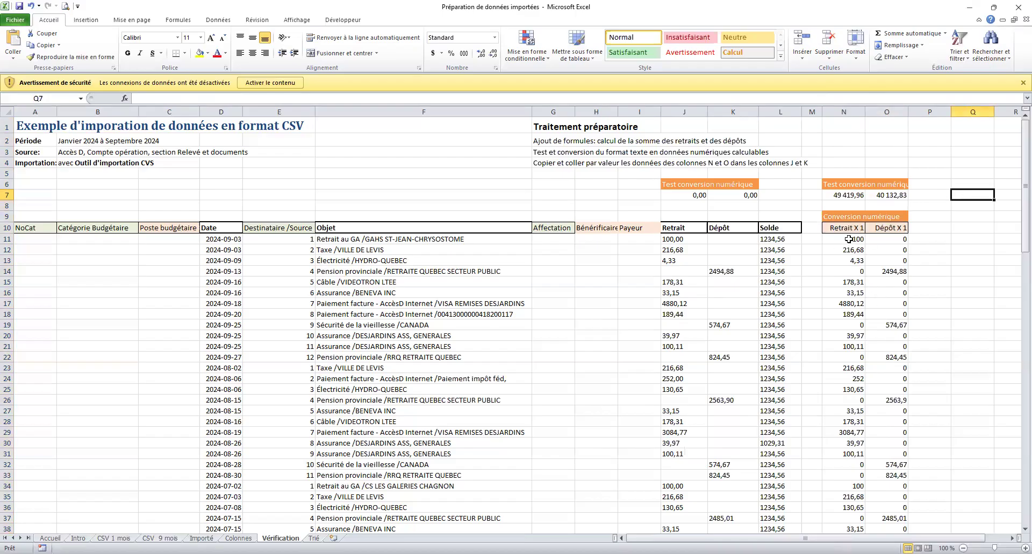
{"action": "left_click", "coordinate": [700, 240]}
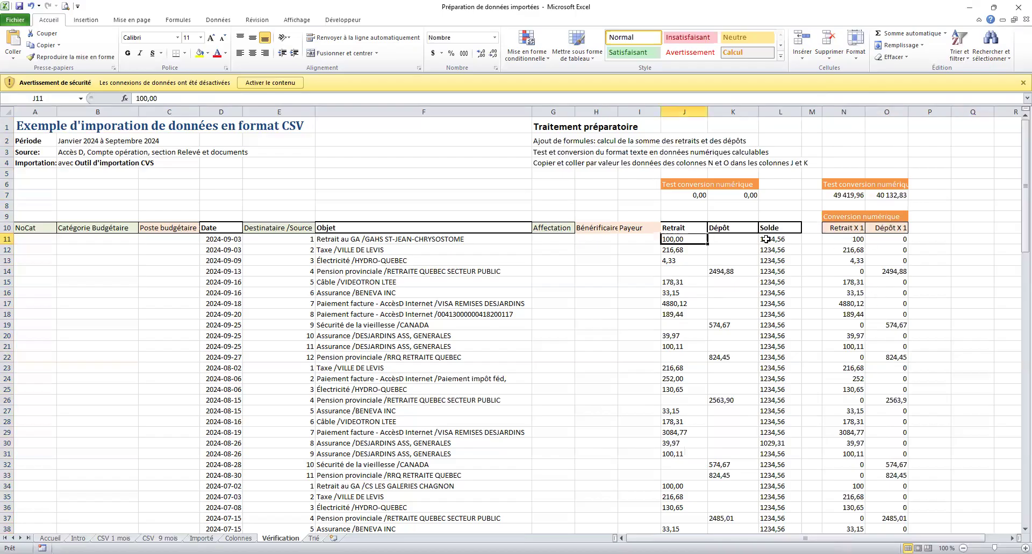
{"action": "left_click", "coordinate": [844, 229]}
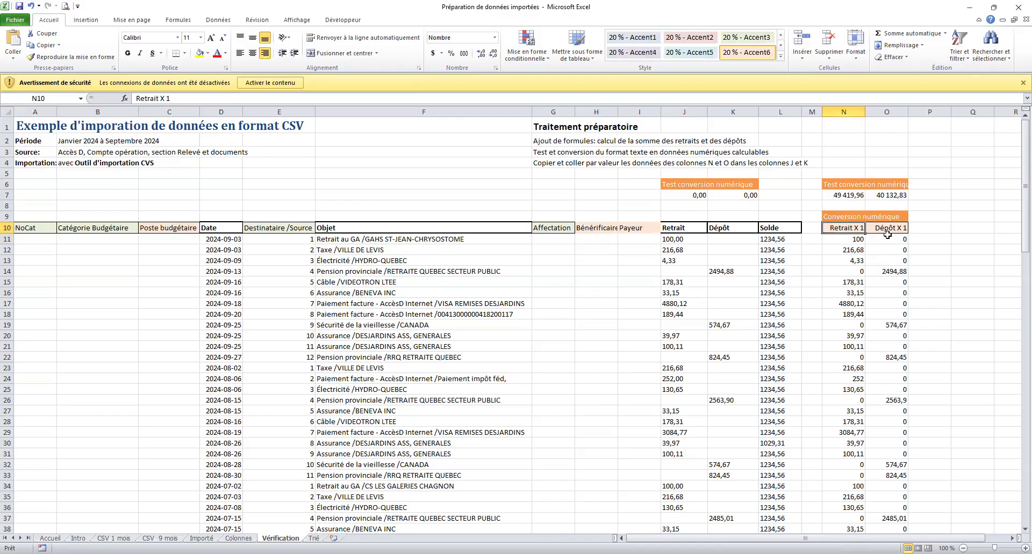
{"action": "left_click", "coordinate": [858, 239]}
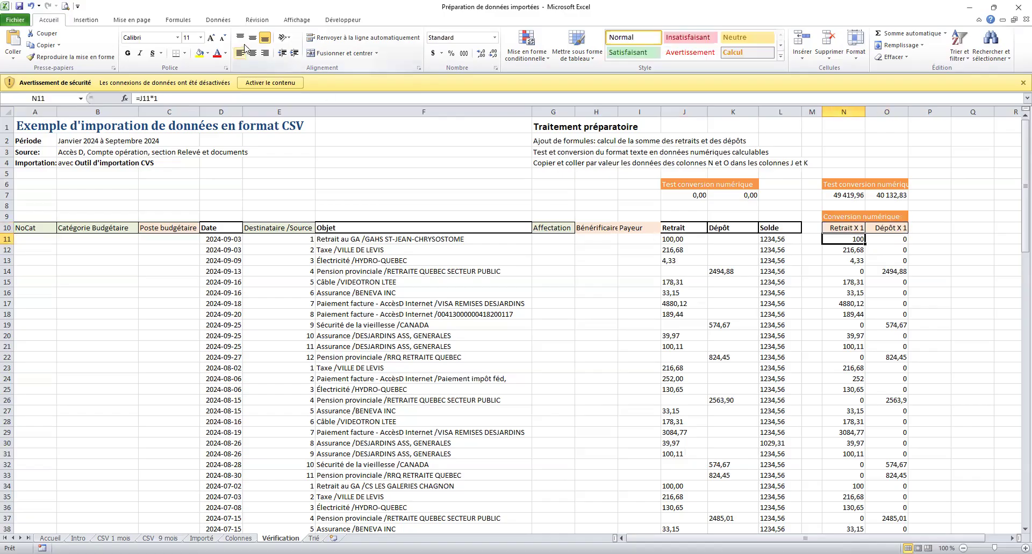
{"action": "double_click", "coordinate": [844, 241]}
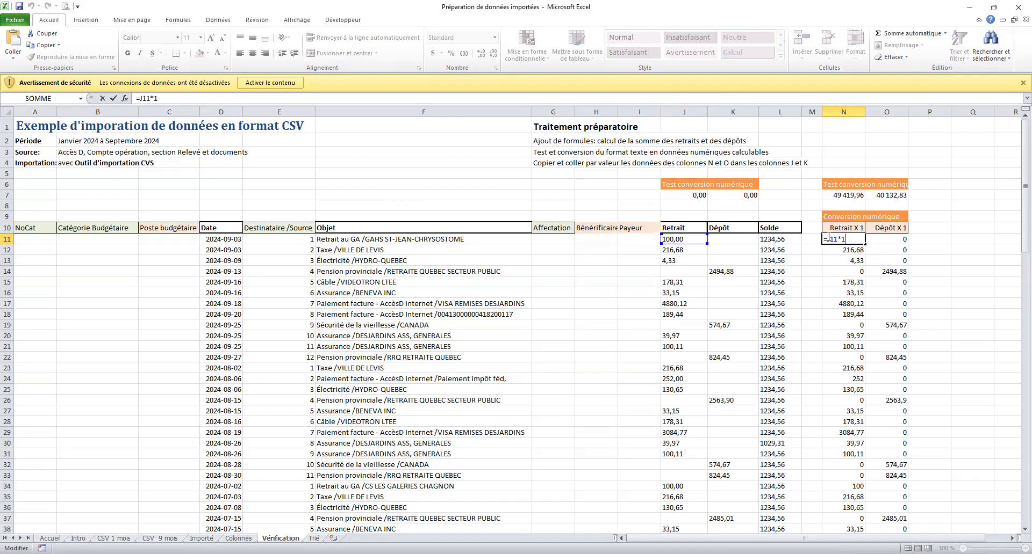
{"action": "key", "text": "Return"}
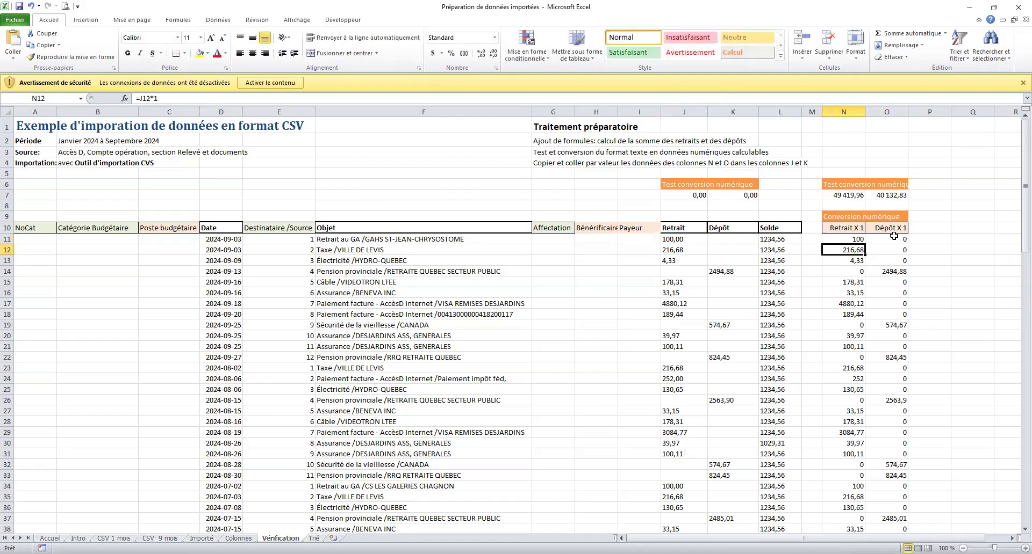
{"action": "left_click", "coordinate": [844, 240]}
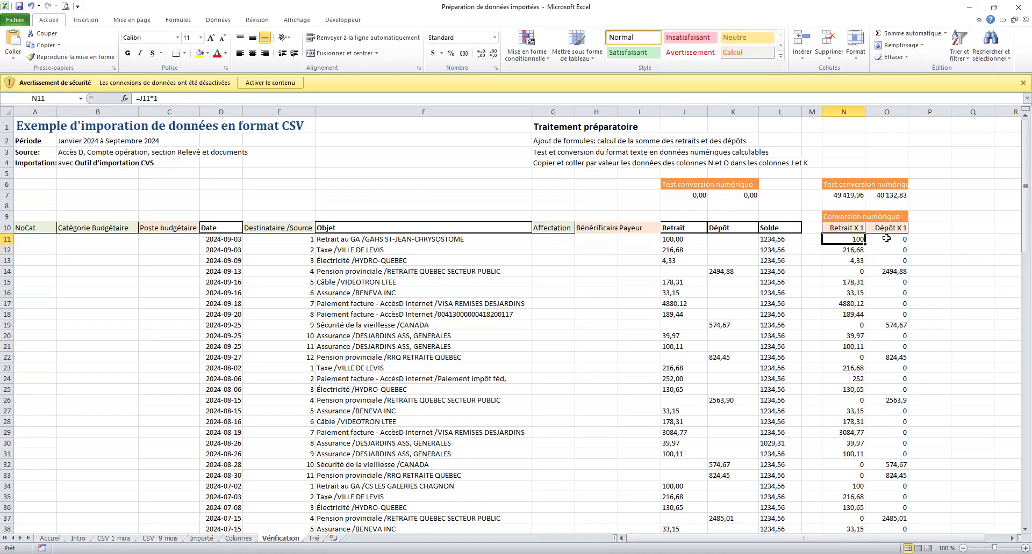
{"action": "left_click_drag", "start_coordinate": [849, 368], "coordinate": [851, 444]}
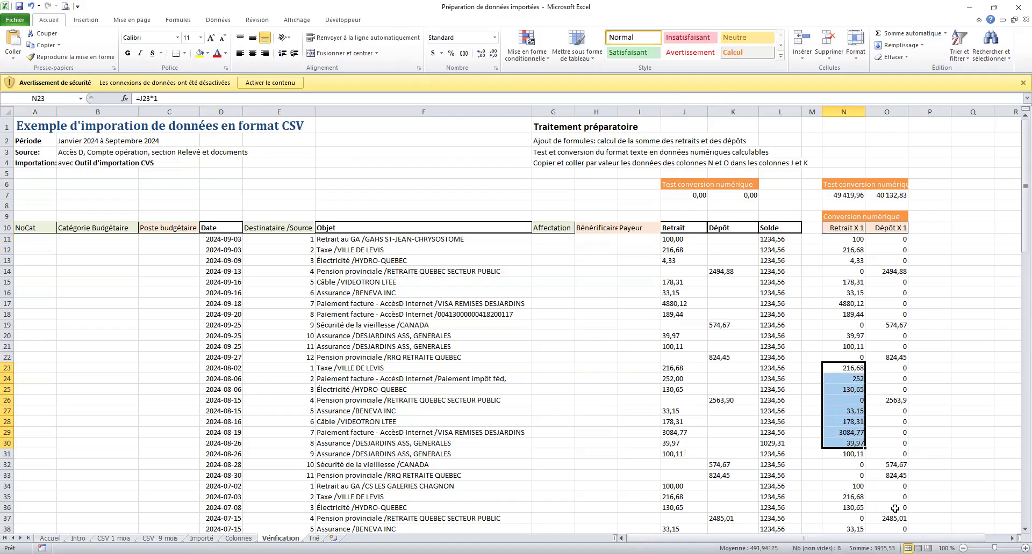
{"action": "left_click", "coordinate": [837, 194]}
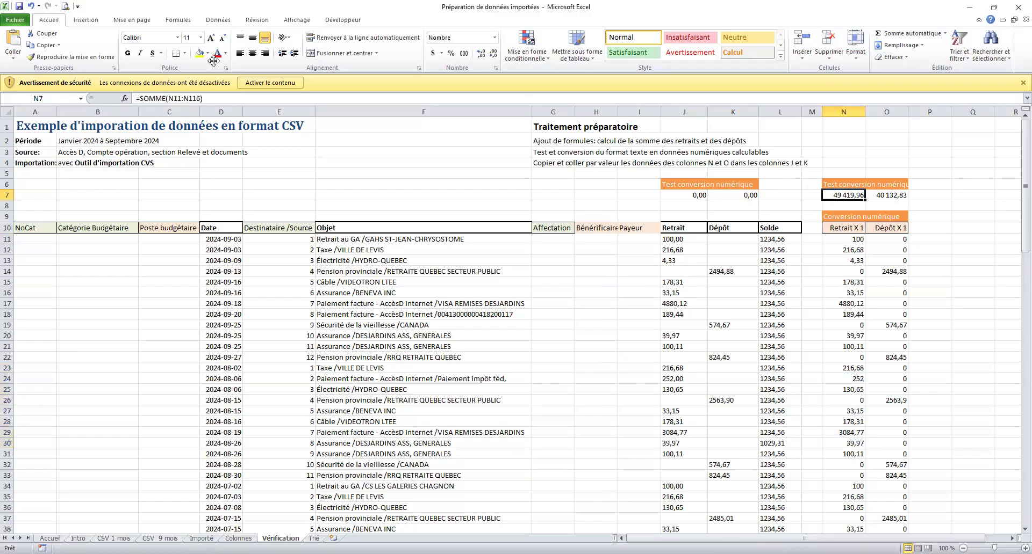
{"action": "left_click", "coordinate": [874, 150]}
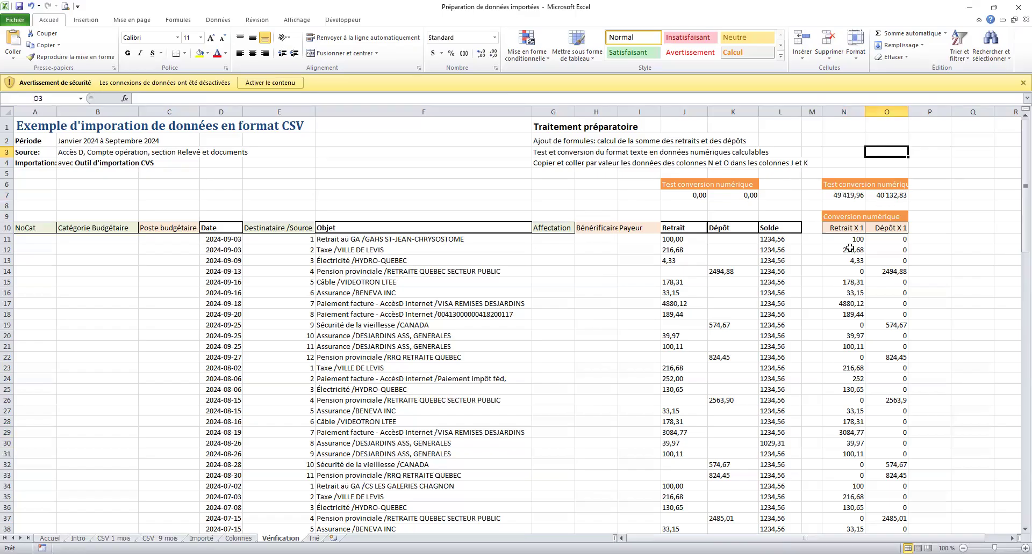
{"action": "left_click_drag", "start_coordinate": [847, 240], "coordinate": [873, 396]}
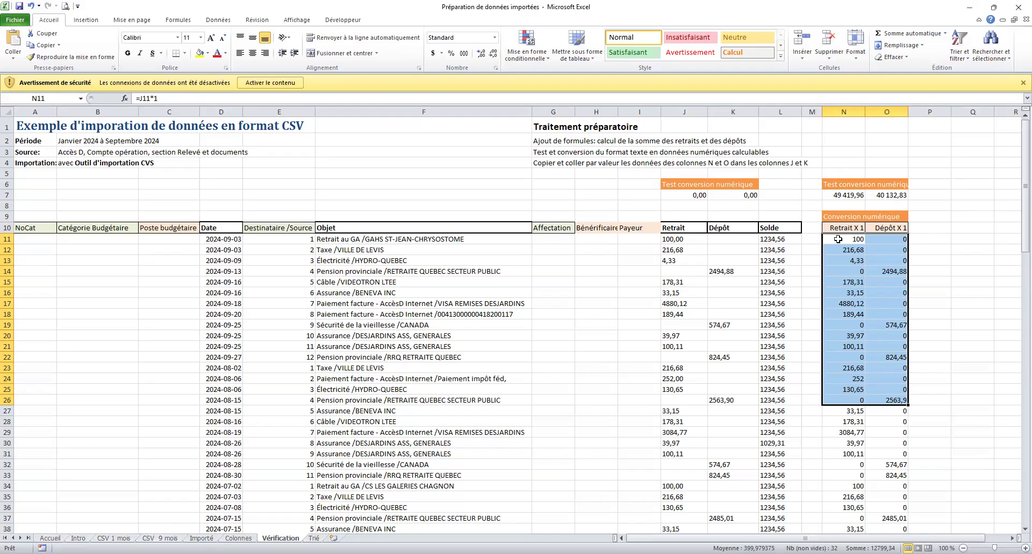
Copy the converted amounts from N11:O116 and paste them as values over Retrait and Dépôt at J11.
{"action": "left_click", "coordinate": [674, 241]}
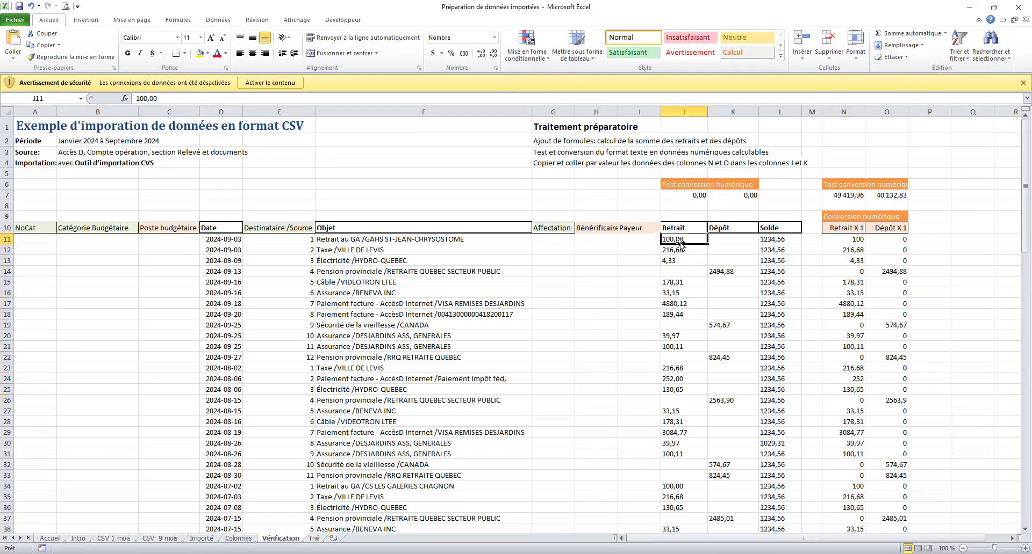
{"action": "left_click", "coordinate": [849, 239]}
{"action": "left_click_drag", "start_coordinate": [849, 239], "coordinate": [892, 509]}
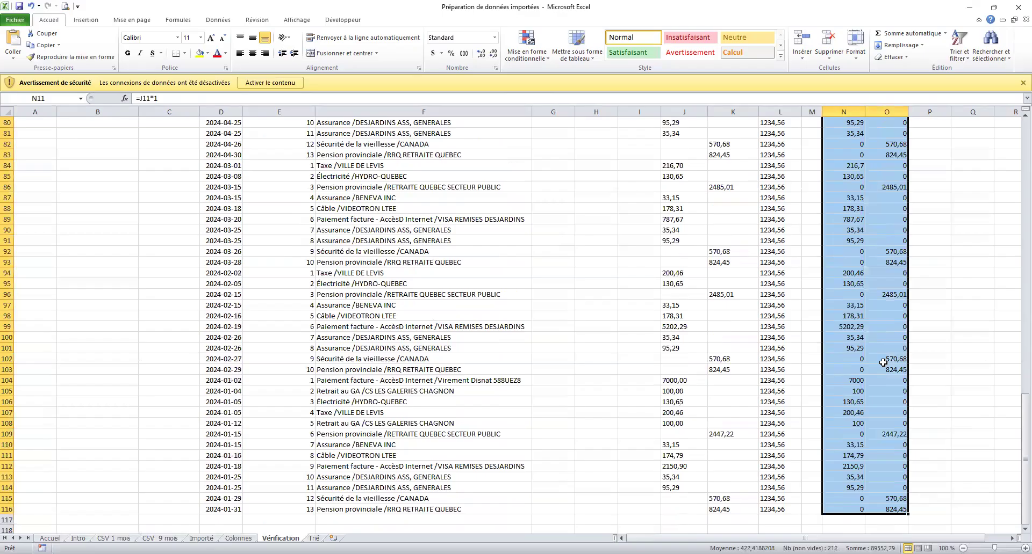
{"action": "key", "text": "ctrl+c"}
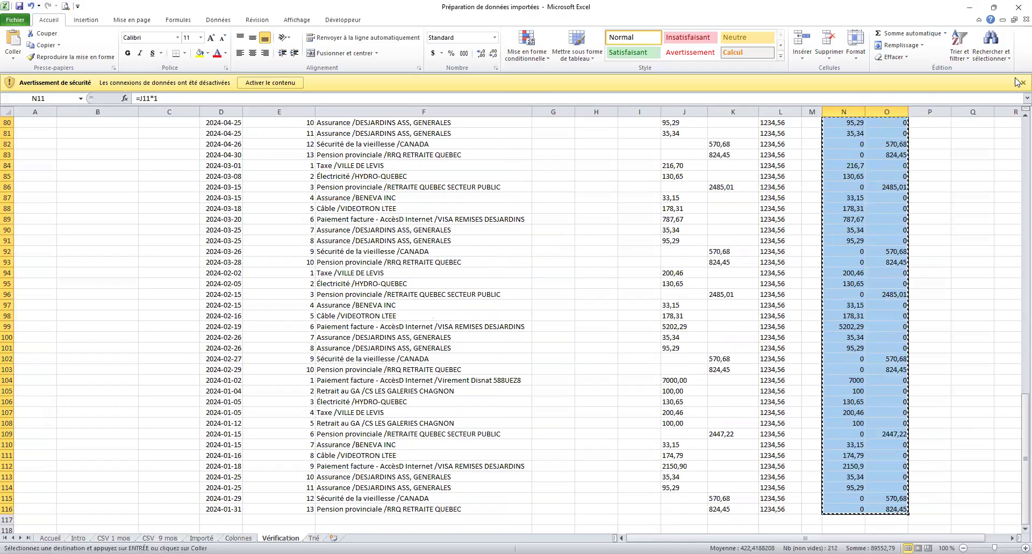
{"action": "scroll", "coordinate": [1015, 129], "scroll_direction": "up", "scroll_amount": 20}
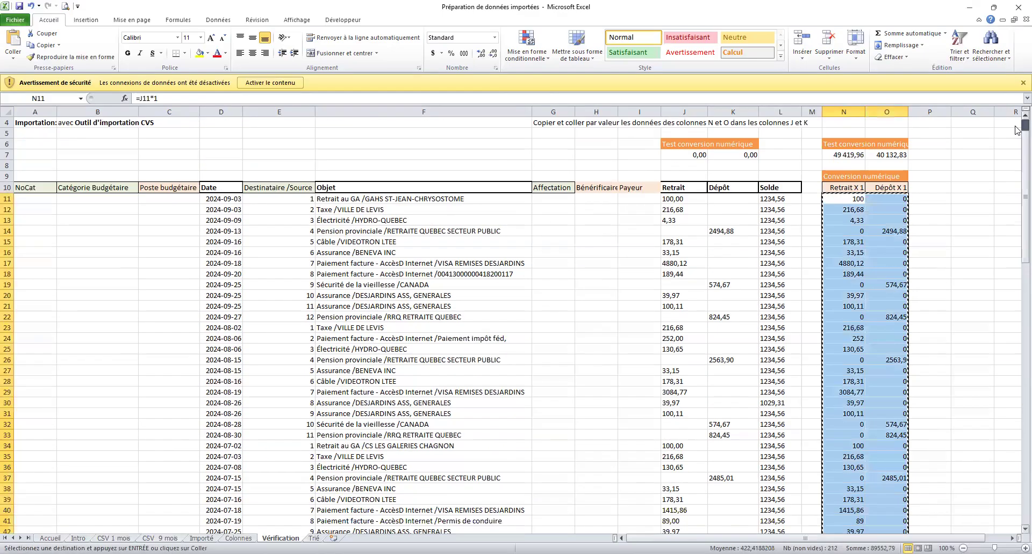
{"action": "scroll", "coordinate": [1018, 126], "scroll_direction": "up", "scroll_amount": 1}
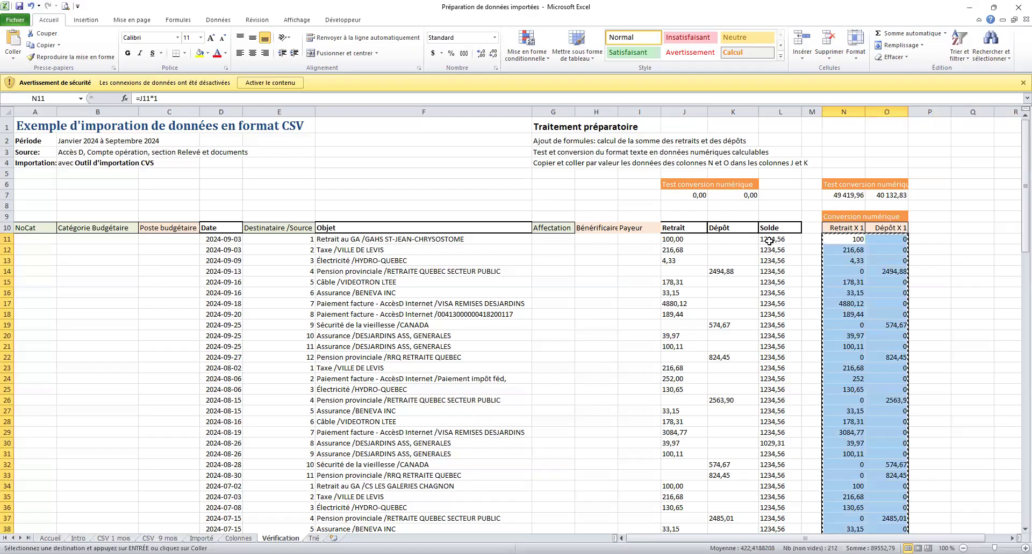
{"action": "left_click", "coordinate": [687, 241]}
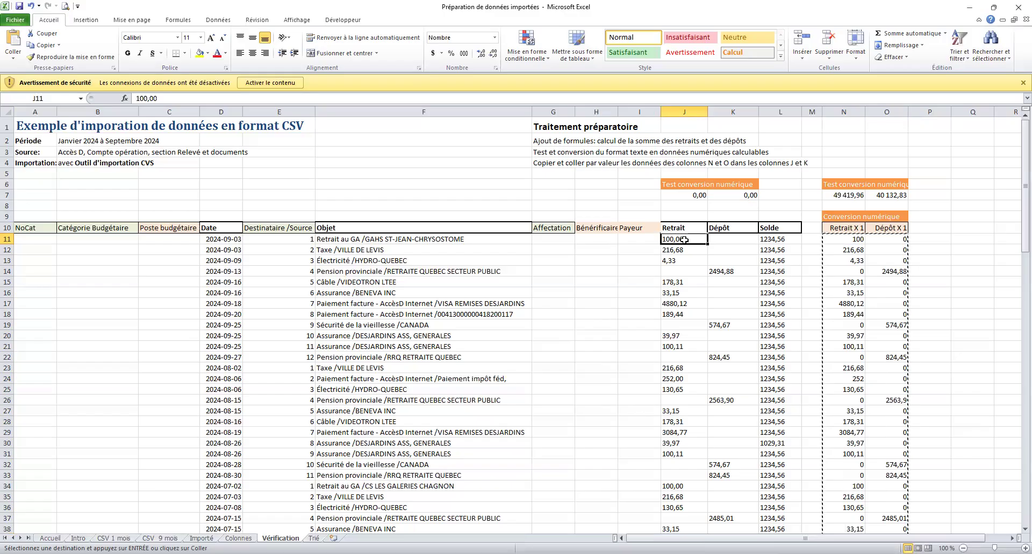
{"action": "right_click", "coordinate": [684, 240]}
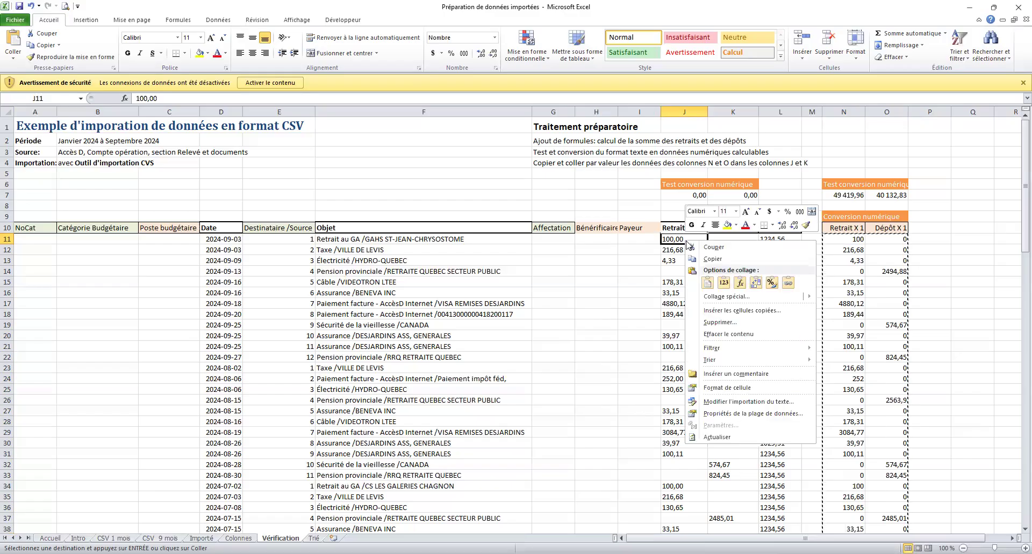
{"action": "left_click", "coordinate": [722, 281]}
{"action": "key", "text": "Down"}
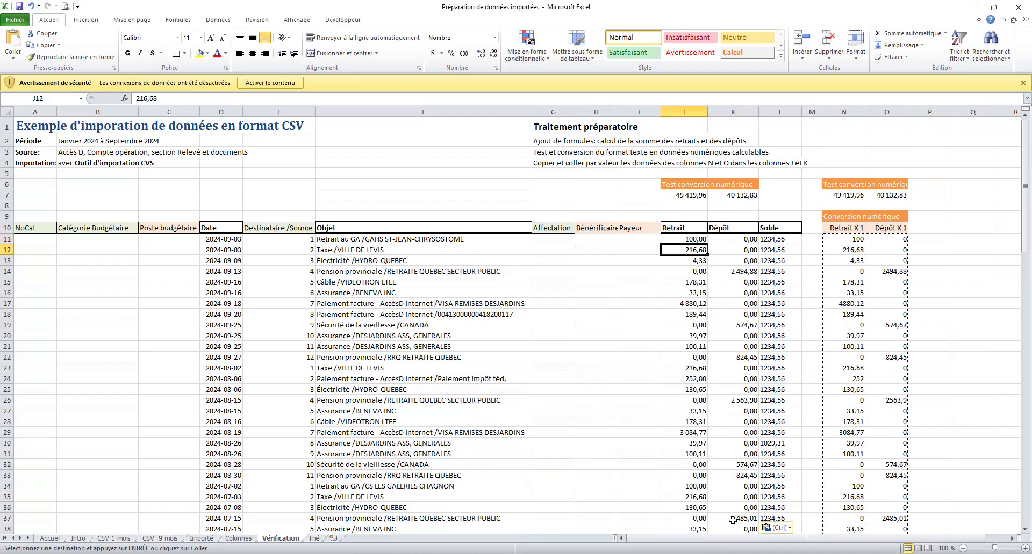
Delete columns N:O (Retrait X 1, Dépôt X 1), then select Solde values L11:L31 to check totals.
{"action": "left_click", "coordinate": [843, 111]}
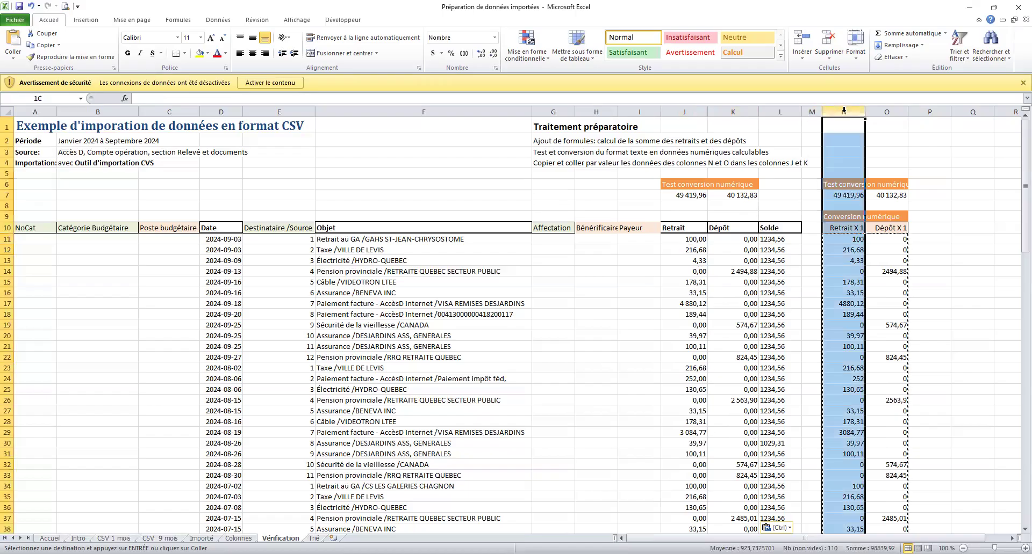
{"action": "left_click_drag", "start_coordinate": [871, 109], "coordinate": [871, 109]}
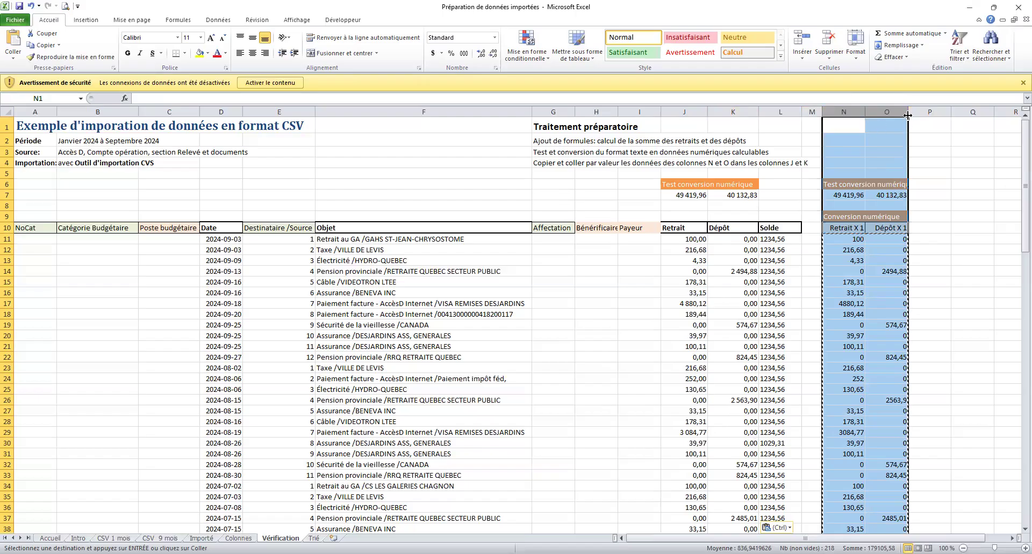
{"action": "right_click", "coordinate": [858, 112]}
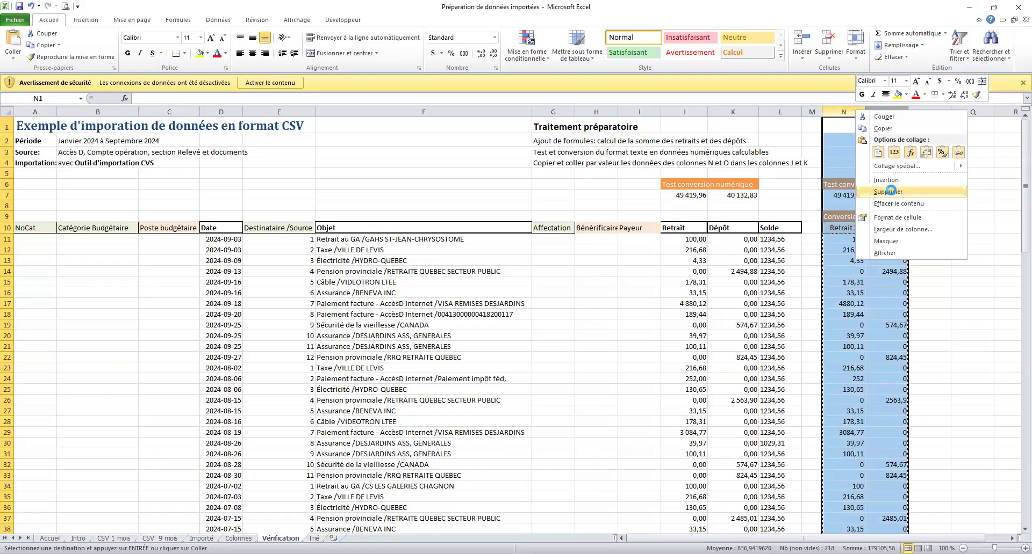
{"action": "left_click", "coordinate": [889, 191]}
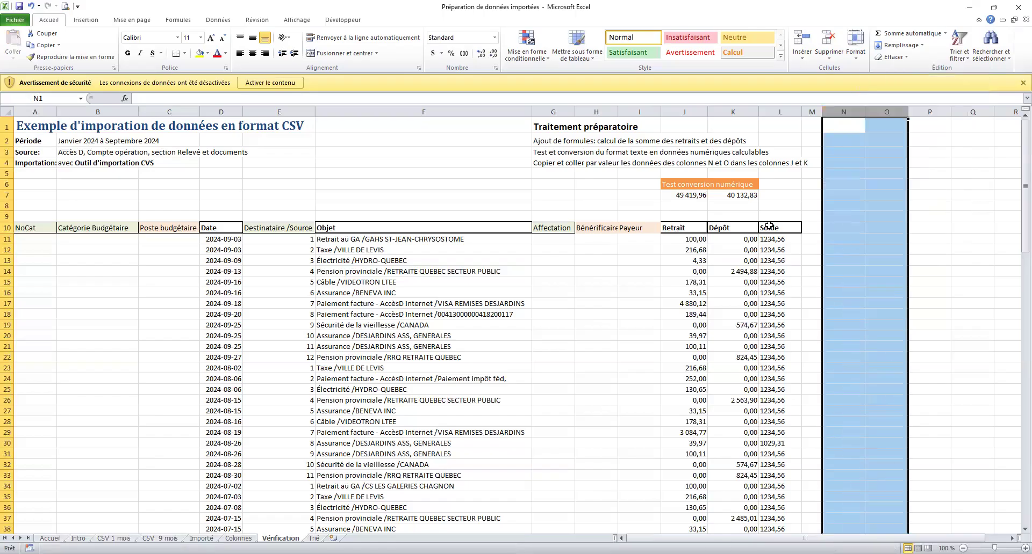
{"action": "left_click_drag", "start_coordinate": [774, 246], "coordinate": [772, 444]}
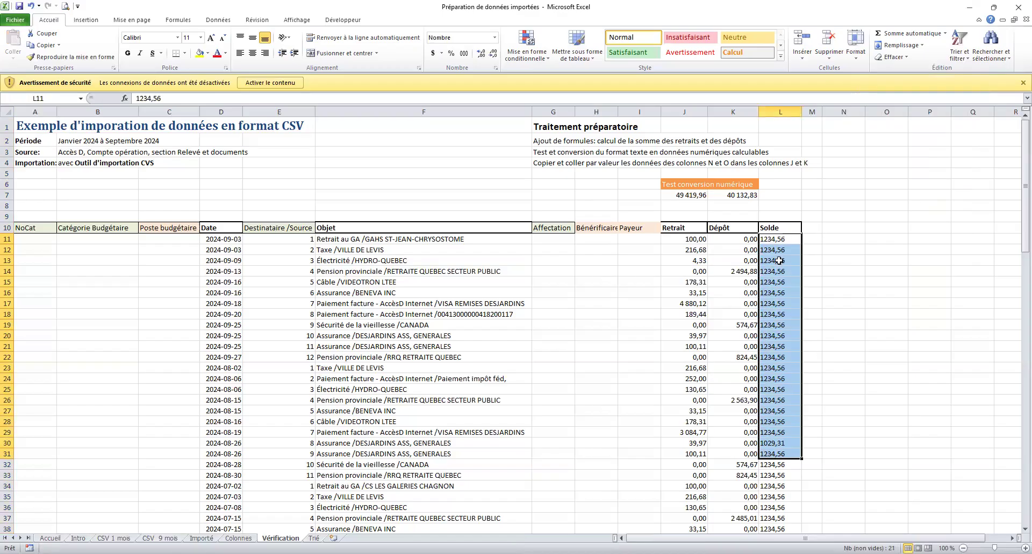
{"action": "left_click", "coordinate": [774, 237]}
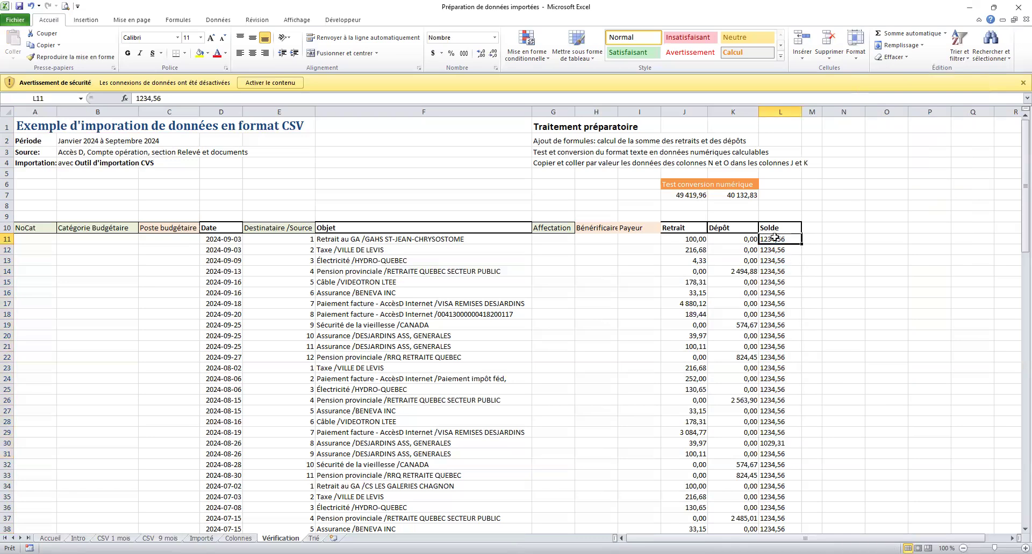
{"action": "left_click_drag", "start_coordinate": [774, 237], "coordinate": [780, 315]}
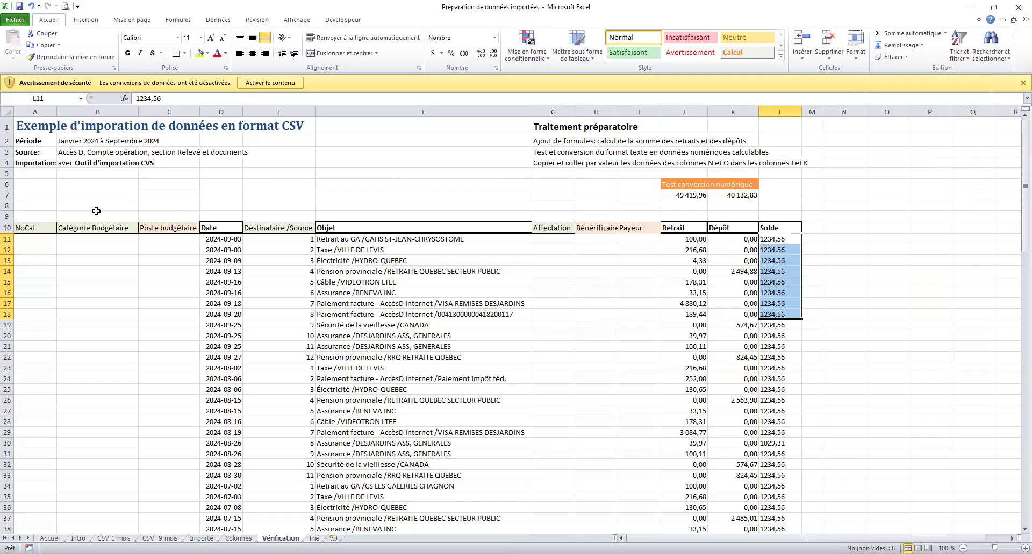
{"action": "left_click", "coordinate": [332, 228]}
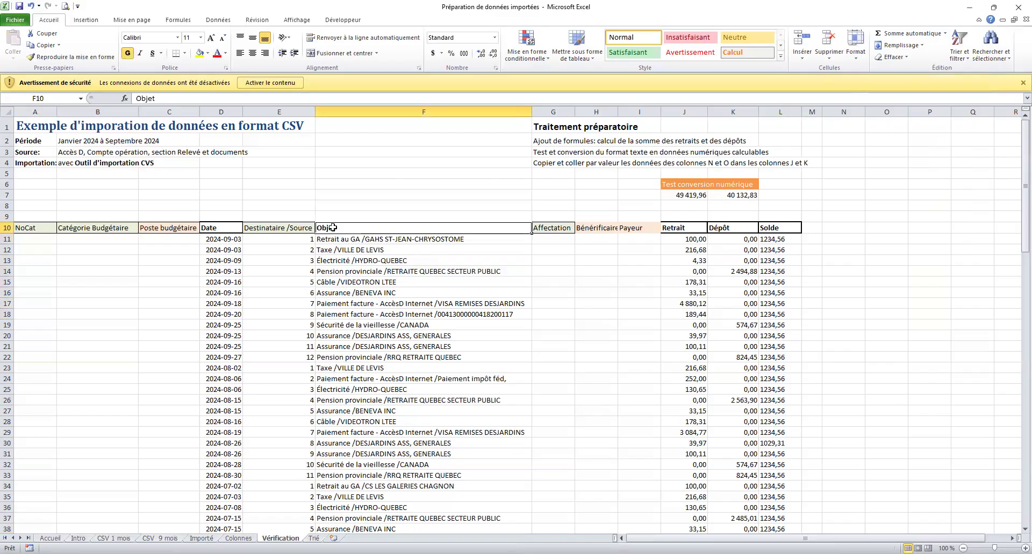
{"action": "left_click_drag", "start_coordinate": [214, 239], "coordinate": [217, 301]}
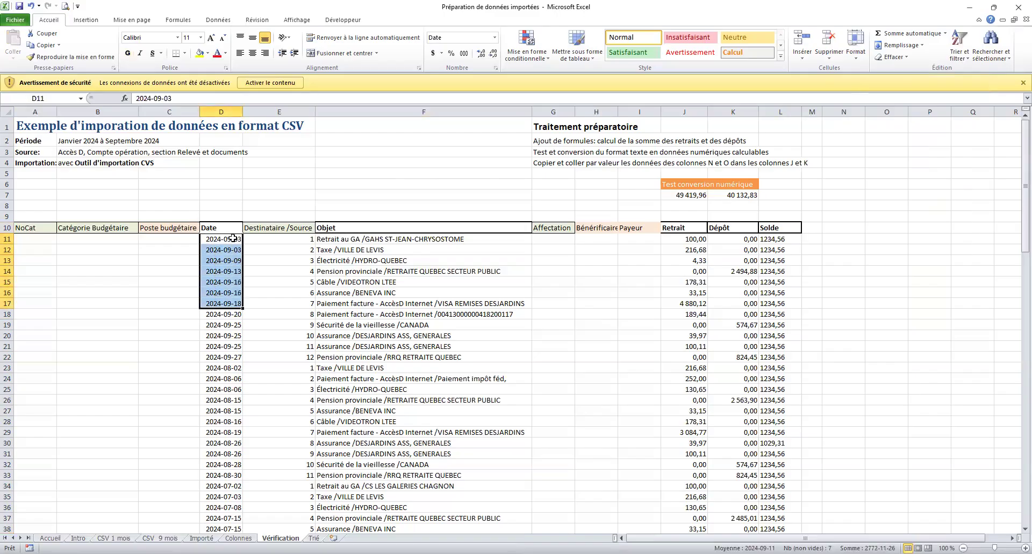
{"action": "left_click_drag", "start_coordinate": [211, 240], "coordinate": [221, 423]}
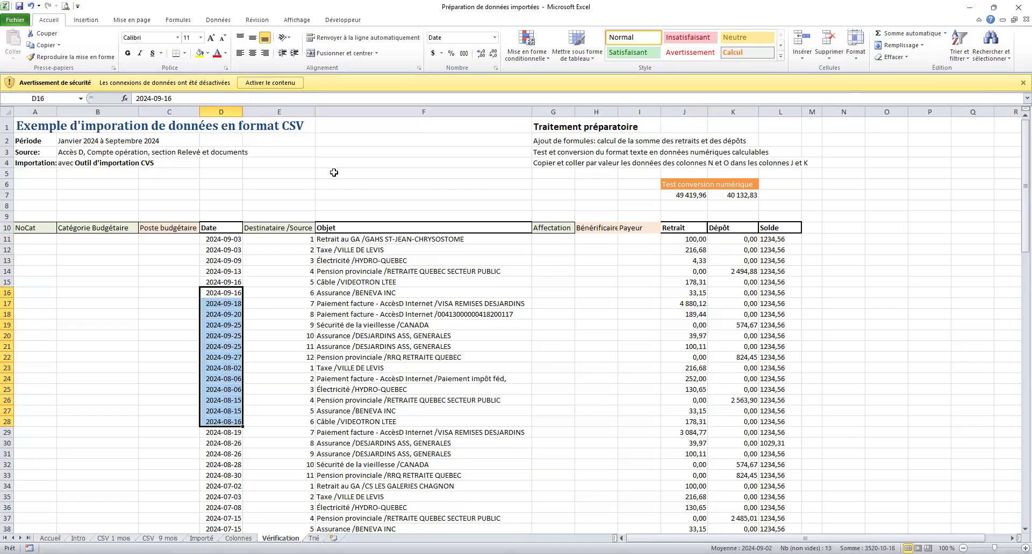
{"action": "left_click", "coordinate": [332, 241]}
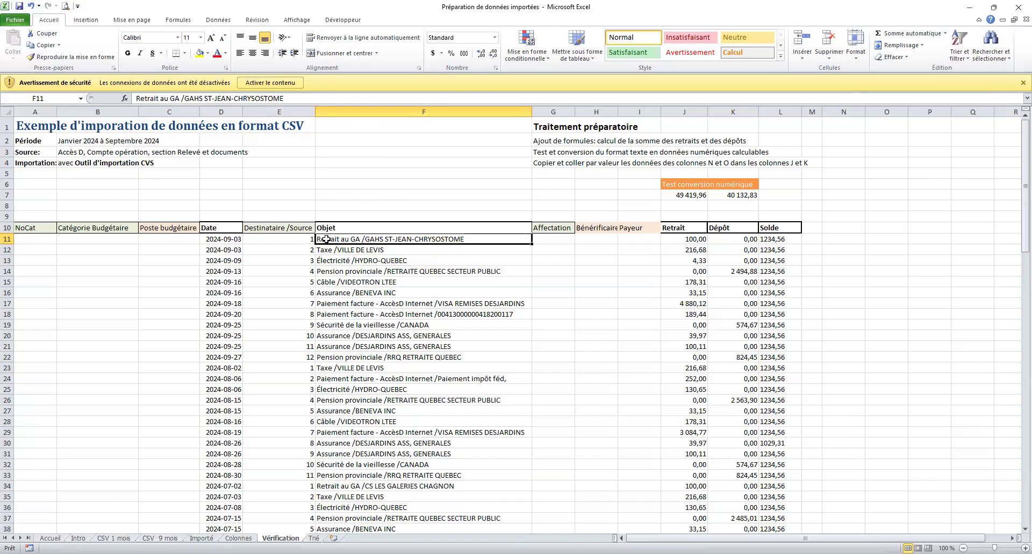
Sort the transactions A to Z by the Objet in F11.
{"action": "right_click", "coordinate": [326, 239]}
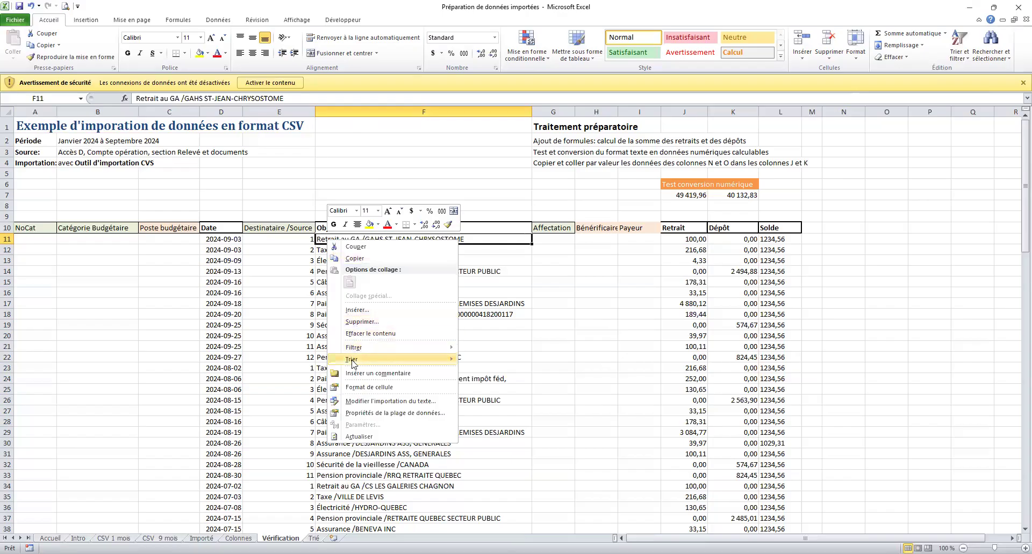
{"action": "mouse_move", "coordinate": [429, 359]}
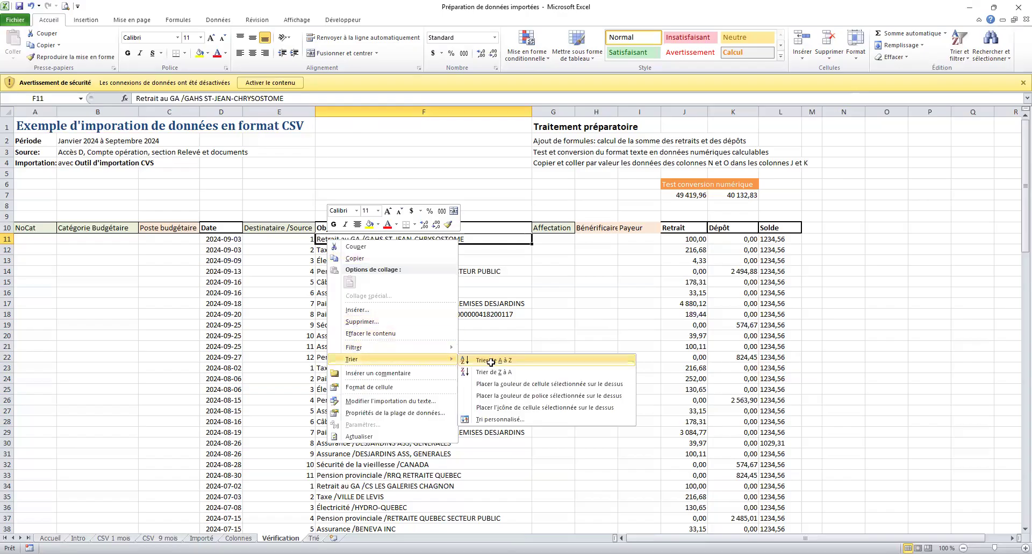
{"action": "key", "text": "Return"}
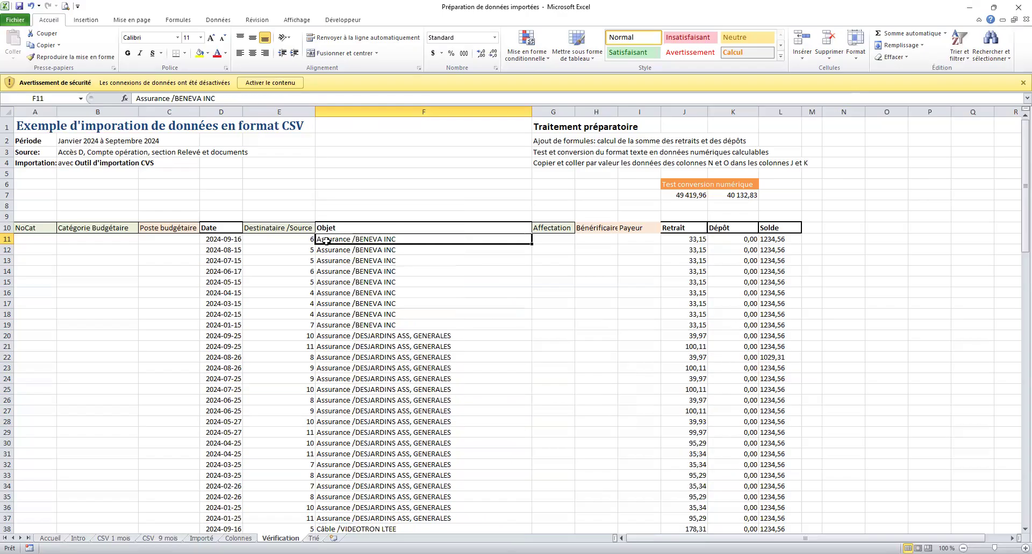
Select the nine Assurance /BENEVA INC entries at the top of the sorted table, then cell E11.
{"action": "left_click", "coordinate": [213, 240]}
{"action": "left_click_drag", "start_coordinate": [345, 240], "coordinate": [331, 325]}
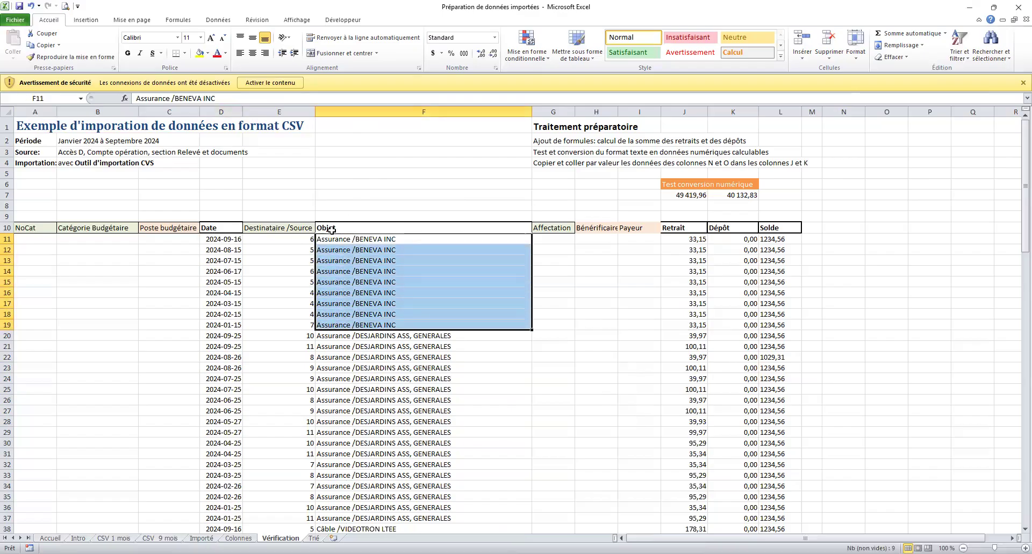
{"action": "left_click_drag", "start_coordinate": [343, 250], "coordinate": [346, 295]}
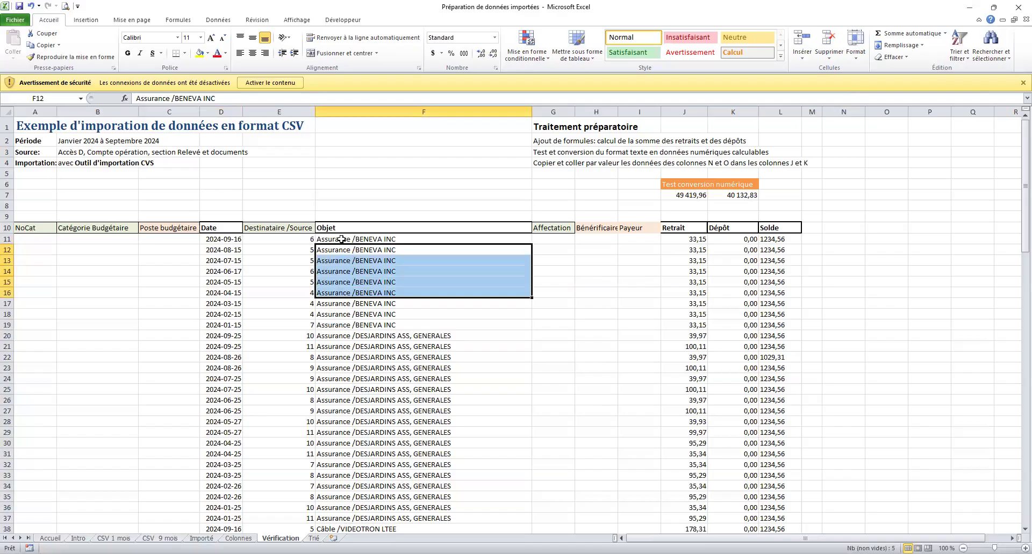
{"action": "left_click_drag", "start_coordinate": [342, 239], "coordinate": [341, 326]}
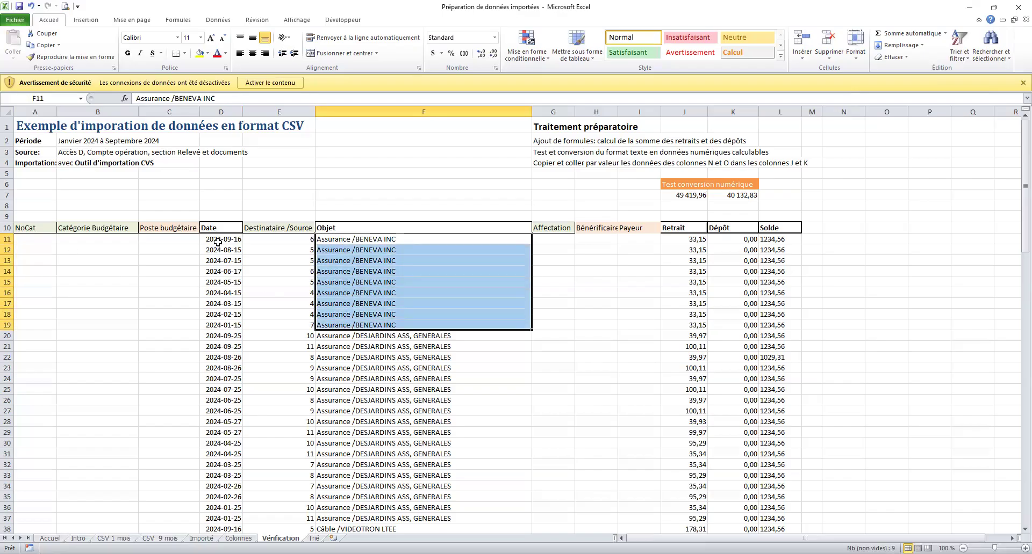
{"action": "left_click", "coordinate": [264, 239]}
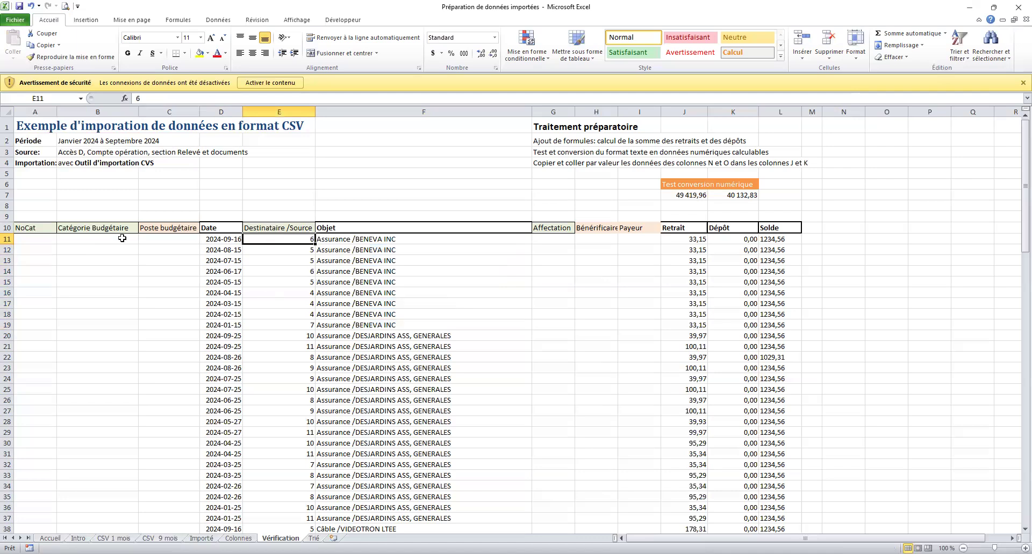
Check the Source description in B3, then select the table from A11 to L116.
{"action": "left_click_drag", "start_coordinate": [42, 238], "coordinate": [104, 237]}
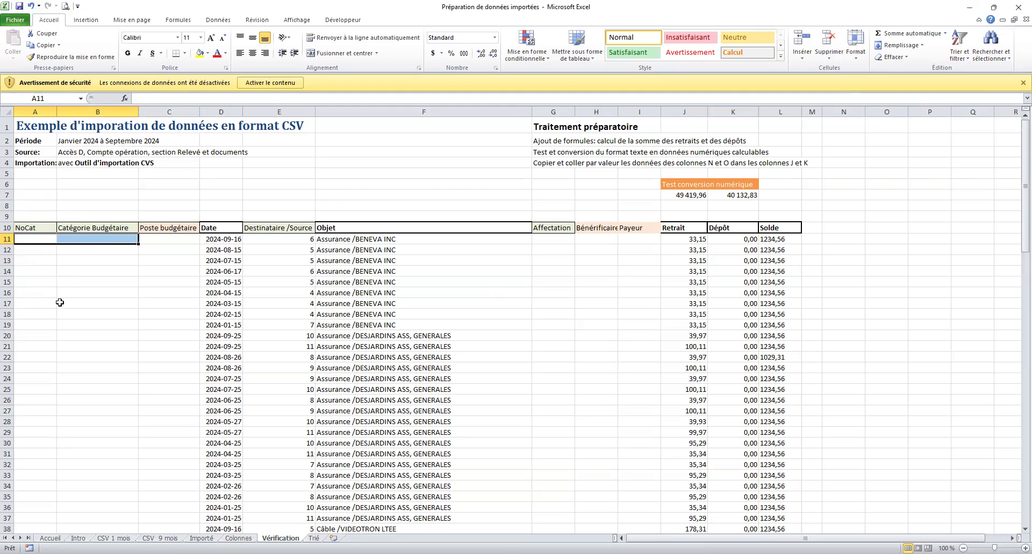
{"action": "left_click", "coordinate": [69, 151]}
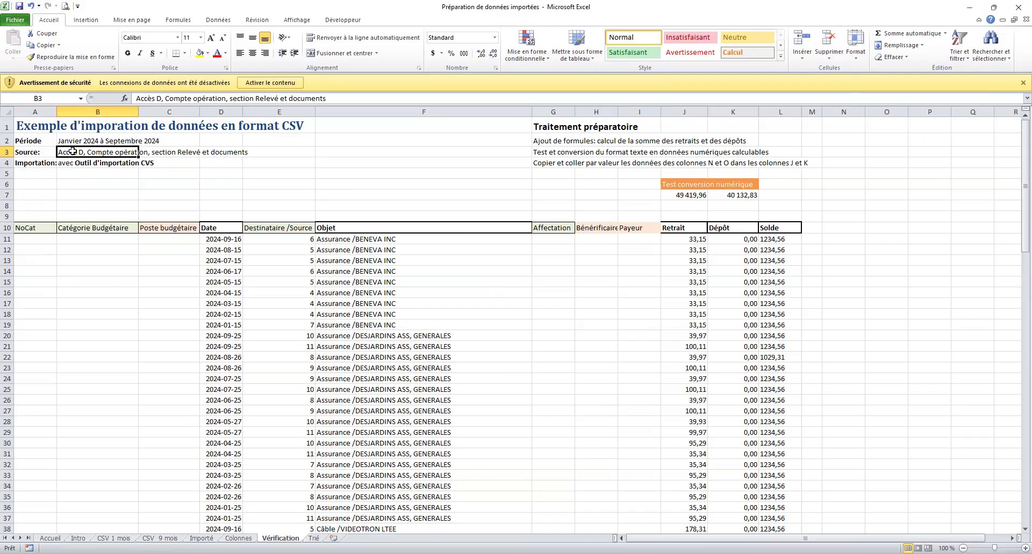
{"action": "left_click_drag", "start_coordinate": [21, 239], "coordinate": [733, 466]}
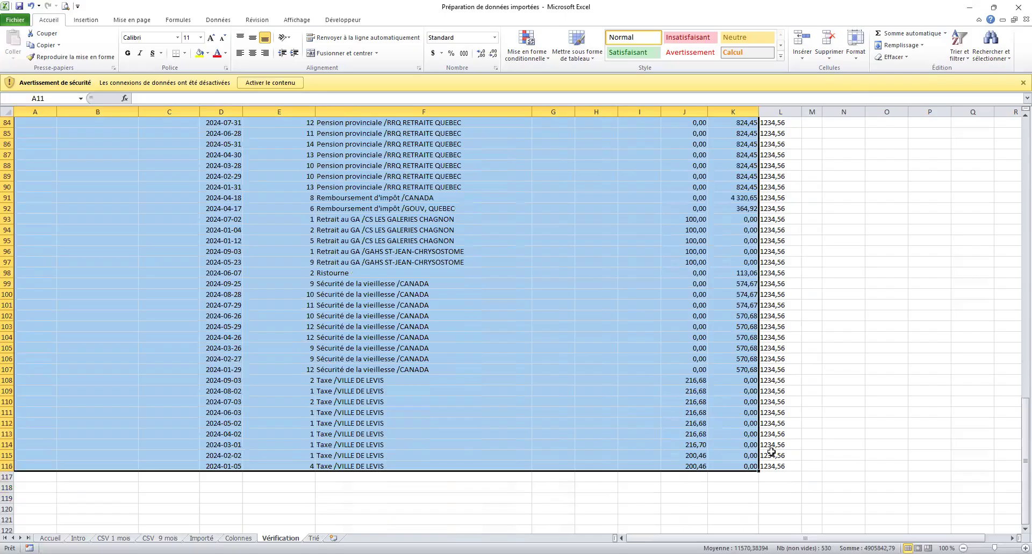